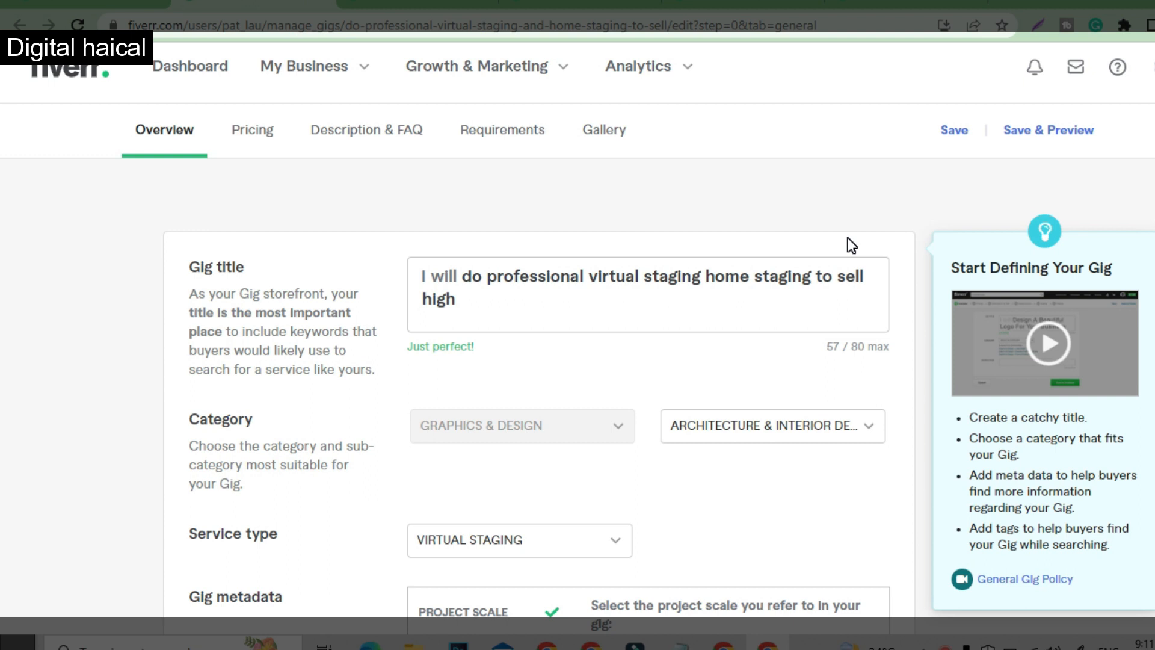
- Examine the gig's overview and highlight the keywords "virtual staging home staging" in the gig title
scroll(851, 245, down, 3)
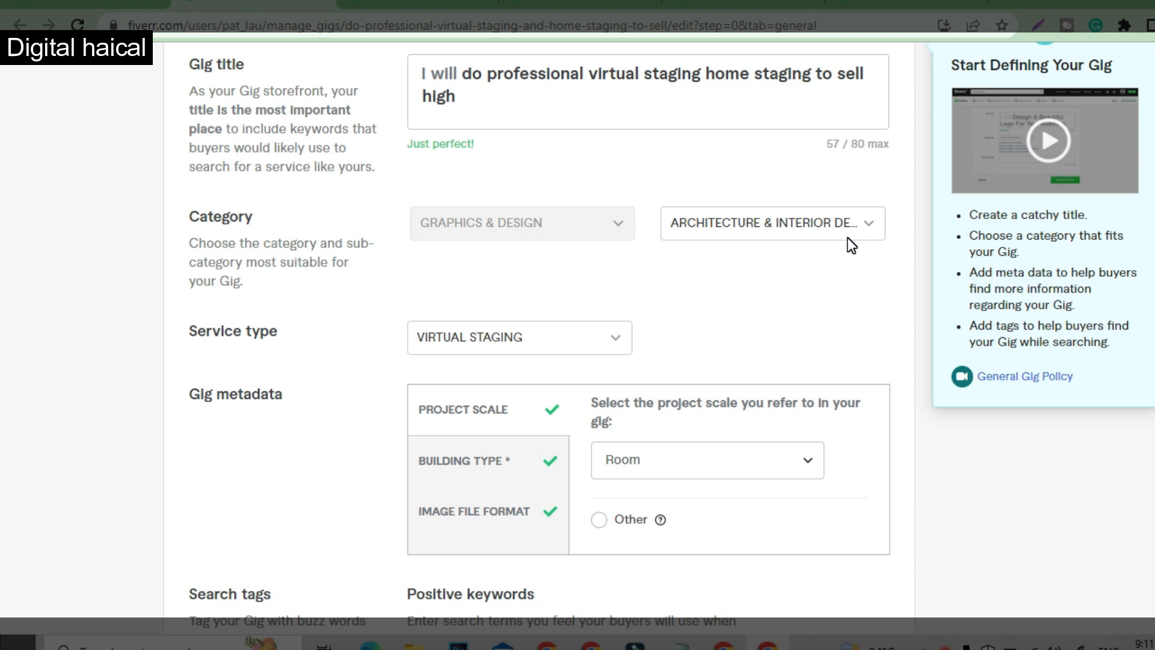
scroll(851, 245, up, 1)
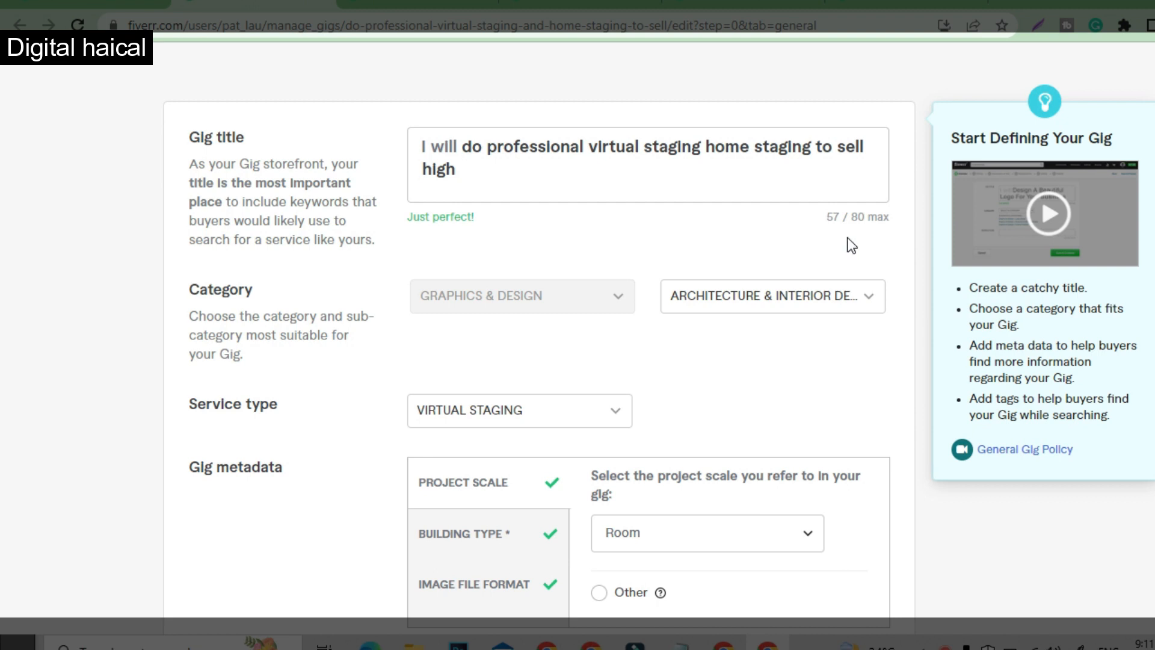
scroll(851, 245, up, 2)
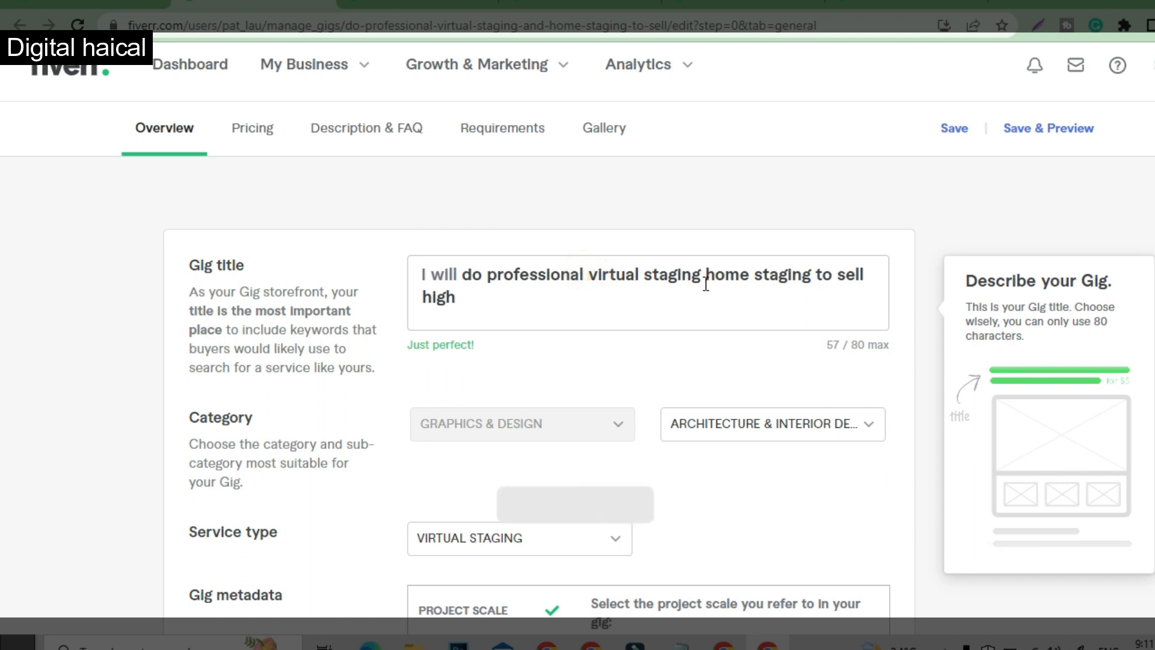
drag(588, 275, 810, 277)
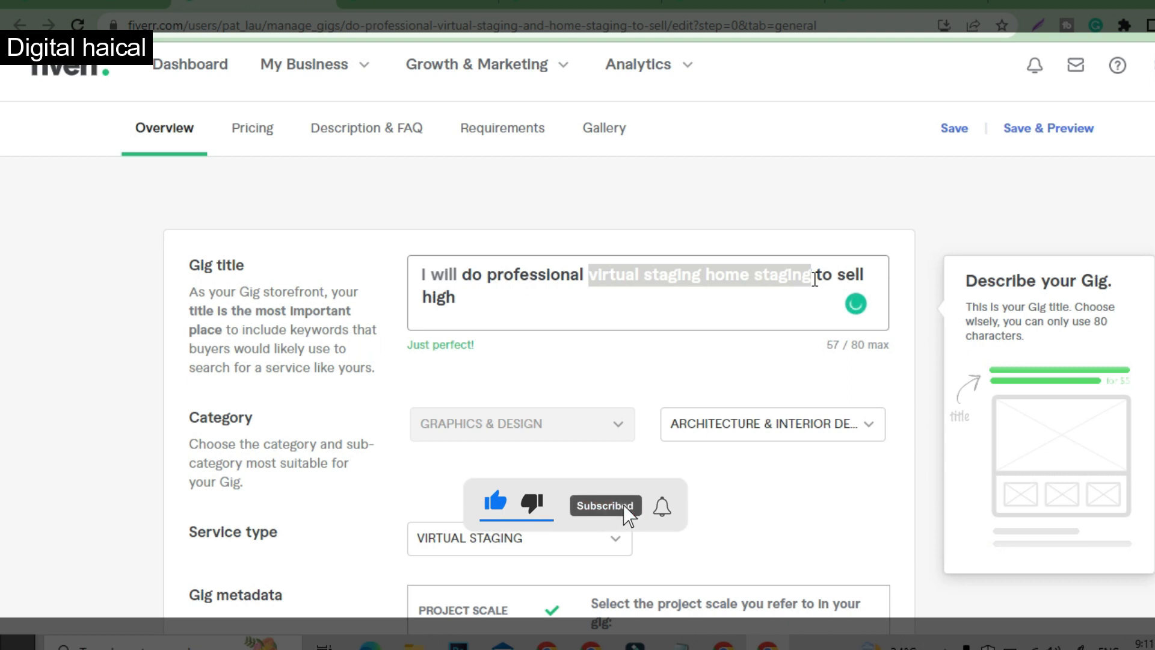
click(754, 290)
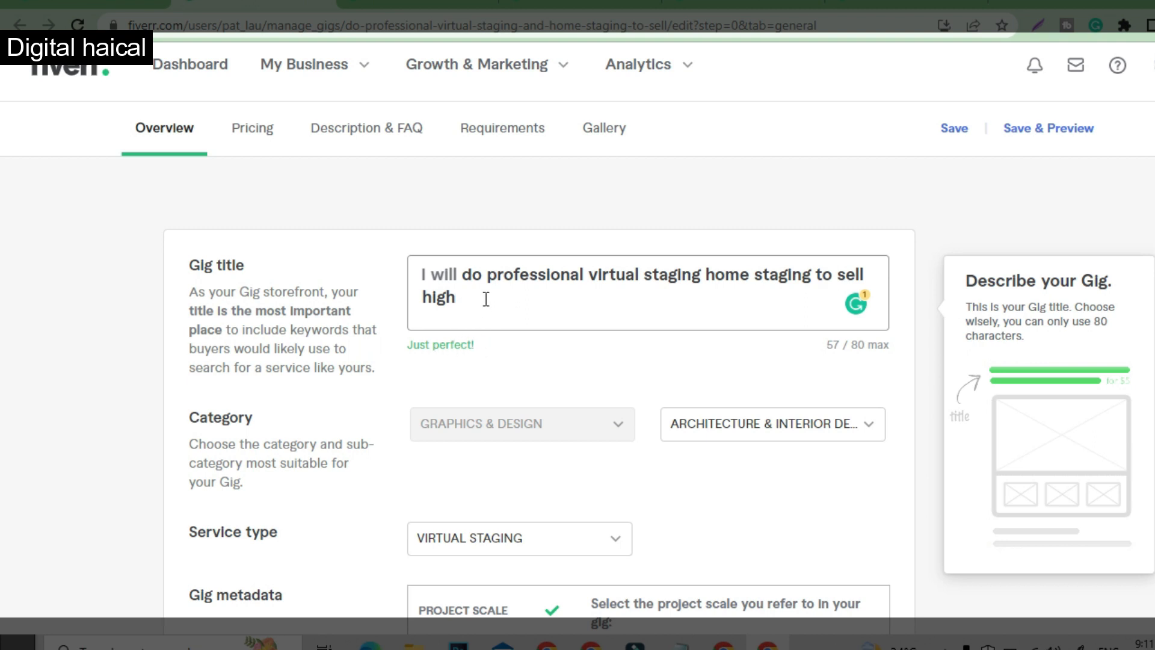
- Try a longer gig title by appending the filler text "sdfdsfdf", and remove the extra text
text(sdfdsfdf)
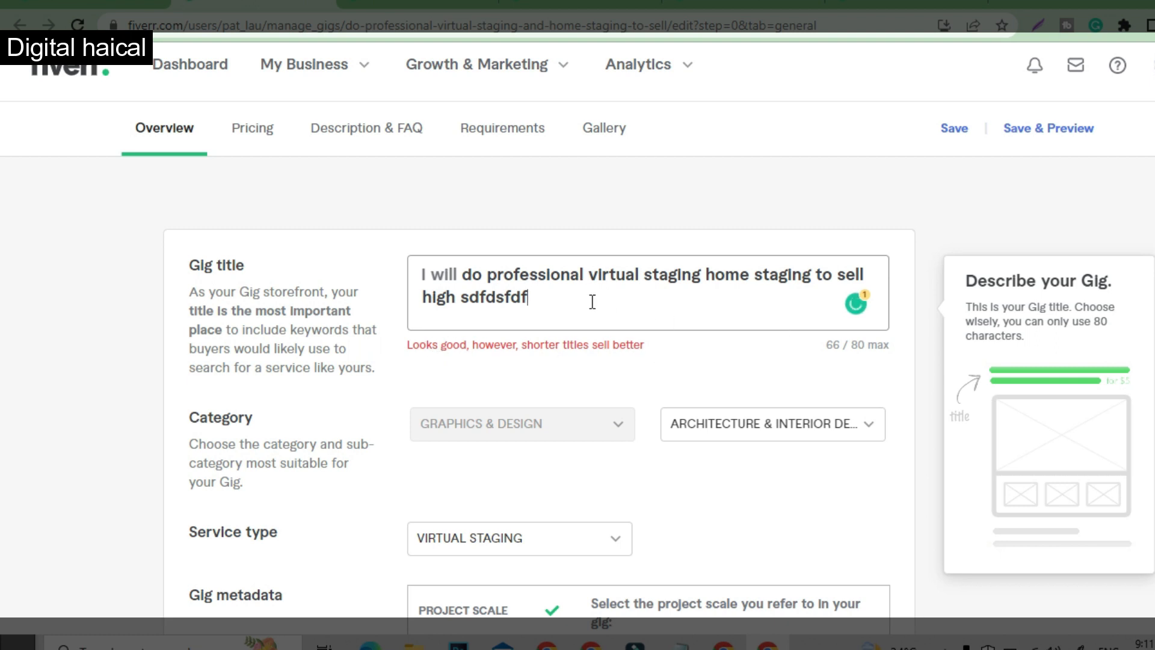
double_click(832, 344)
drag(541, 298, 464, 298)
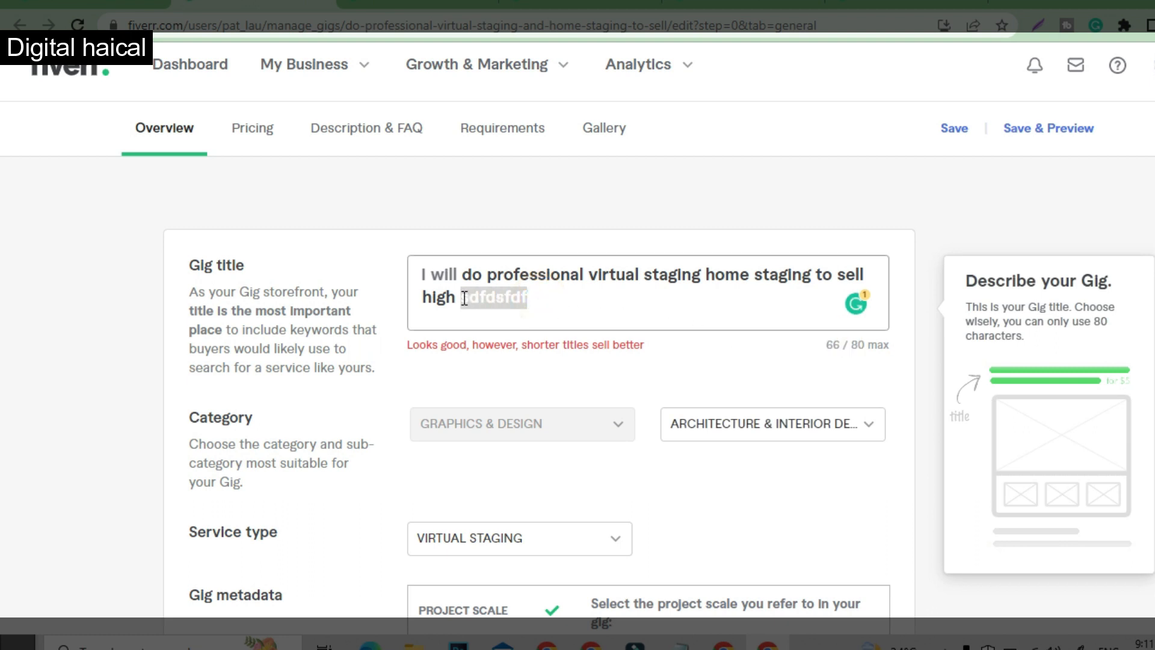
key(BackSpace)
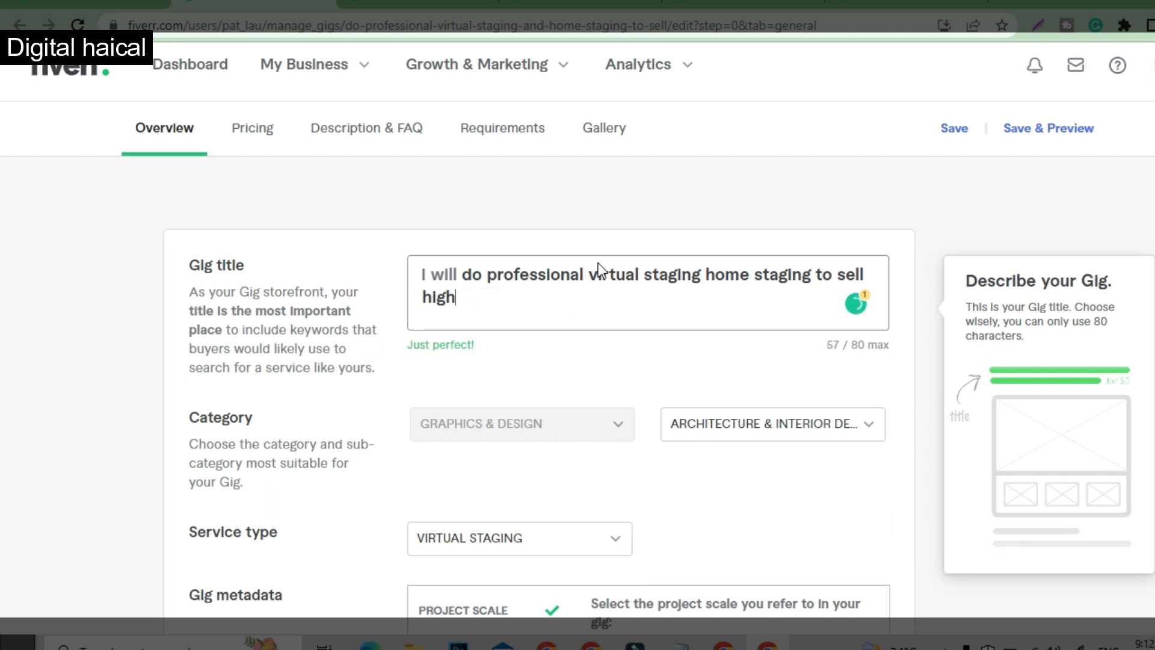
- Review the title's main keywords against the gig's category, service type, metadata and search tags
drag(682, 283, 740, 287)
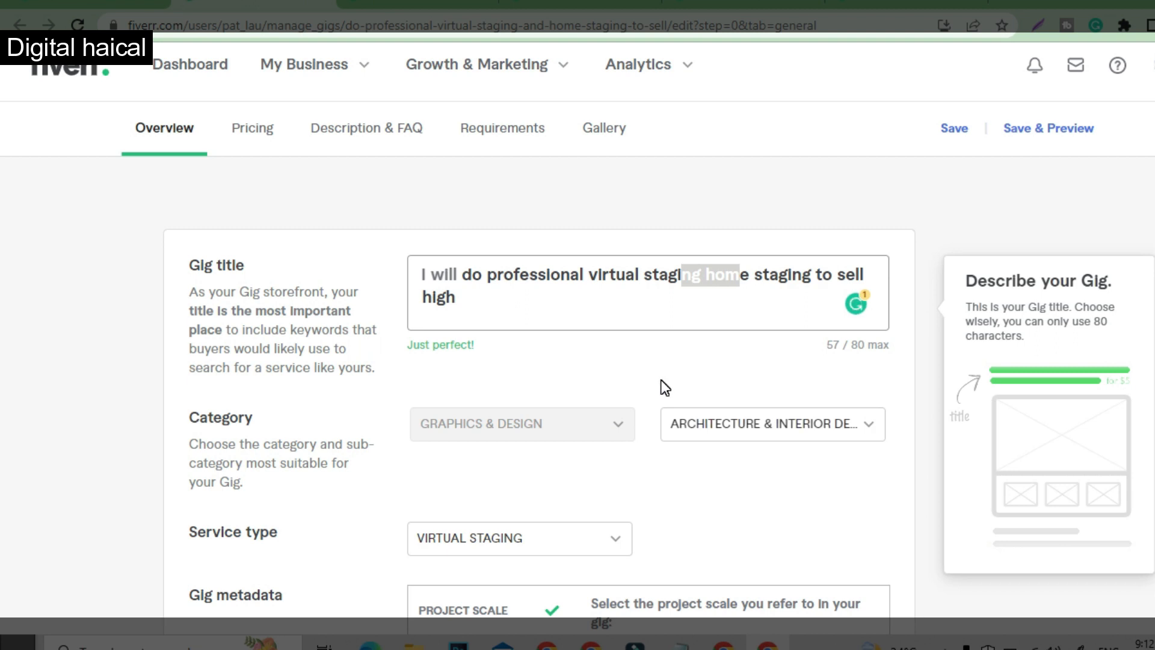
scroll(657, 336, down, 1)
drag(602, 187, 690, 187)
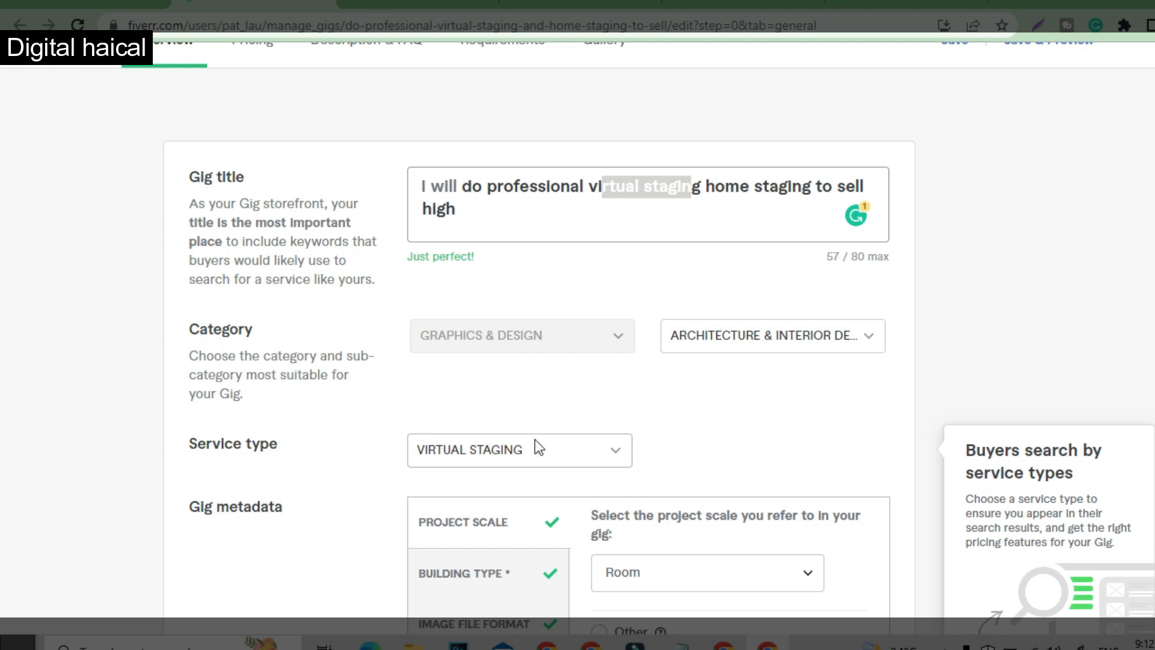
scroll(634, 448, down, 1)
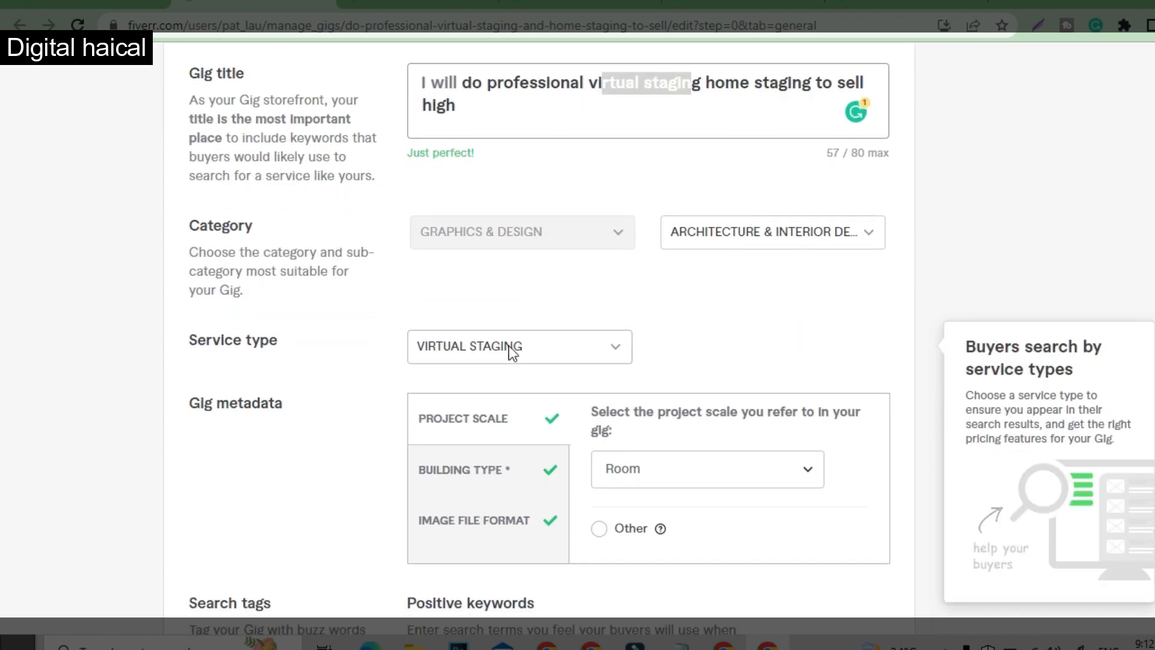
scroll(511, 352, down, 1)
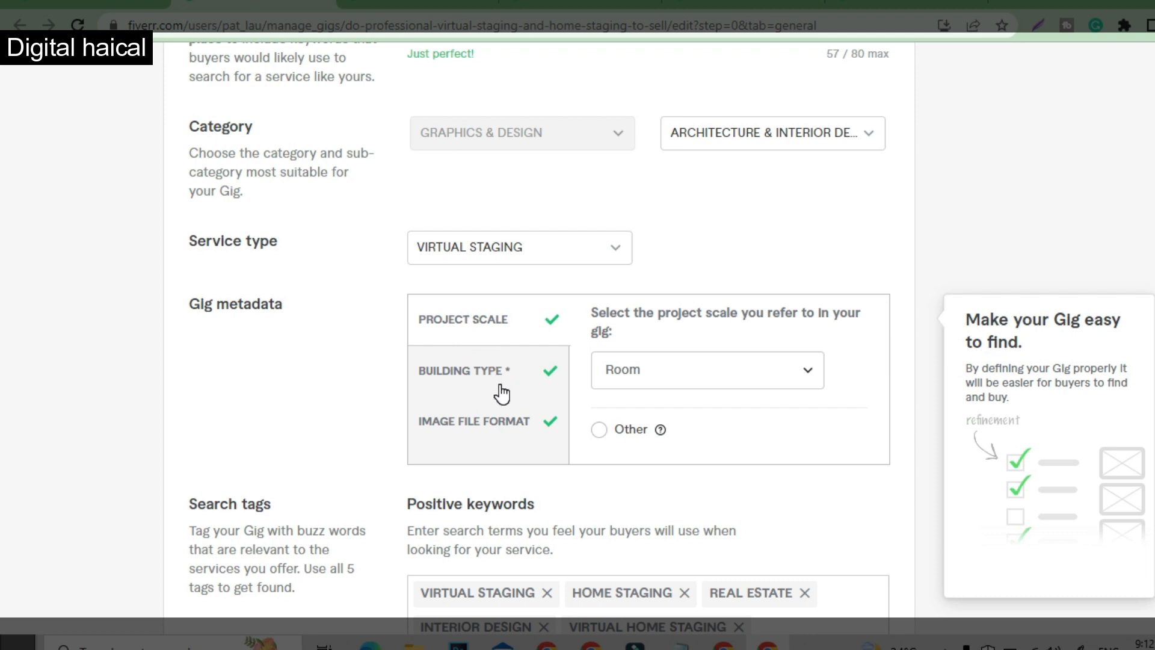
scroll(502, 394, down, 3)
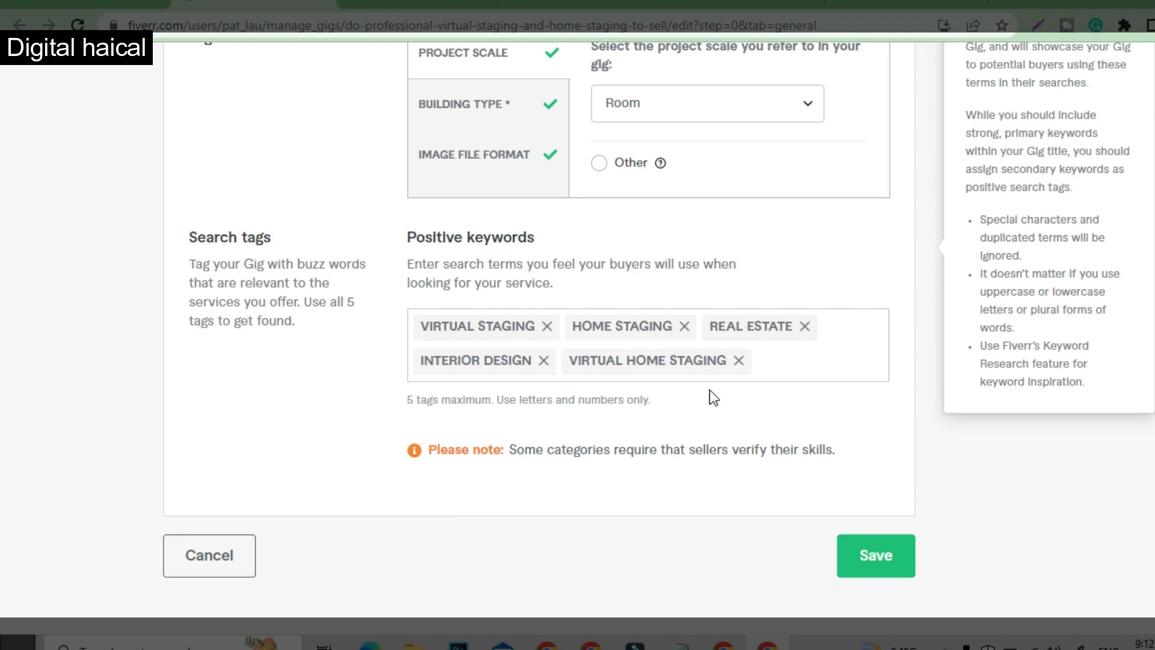
- Compare the keywords in the gig title with the positive keywords used as search tags
scroll(655, 392, up, 6)
drag(601, 286, 691, 290)
double_click(641, 360)
click(643, 400)
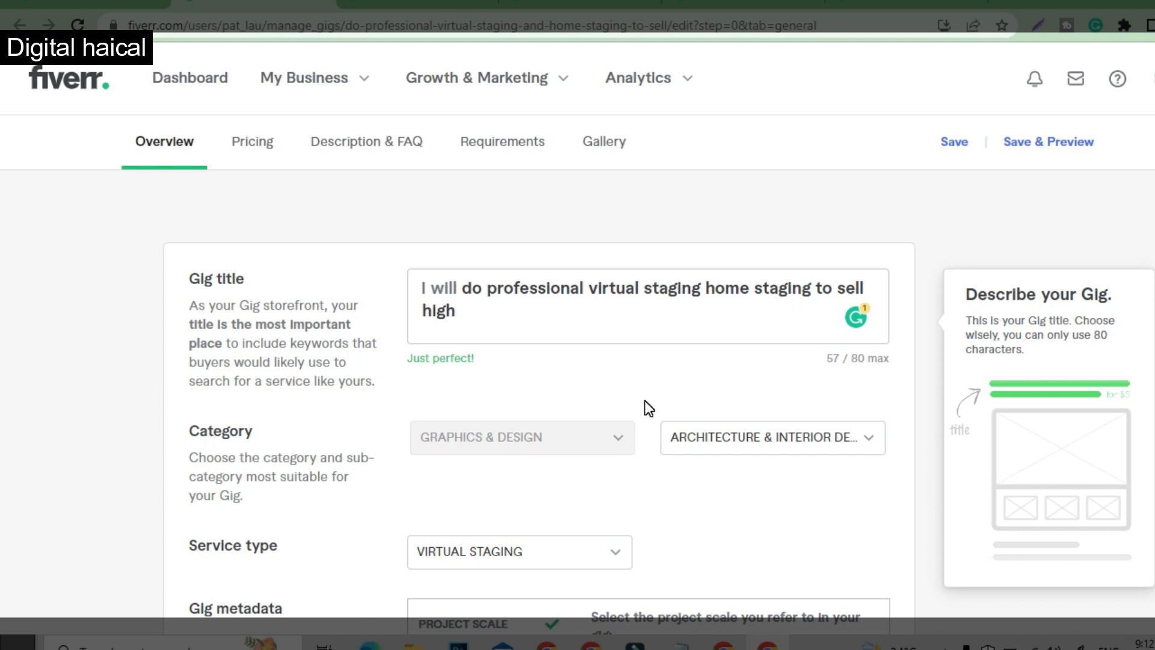
scroll(648, 408, down, 10)
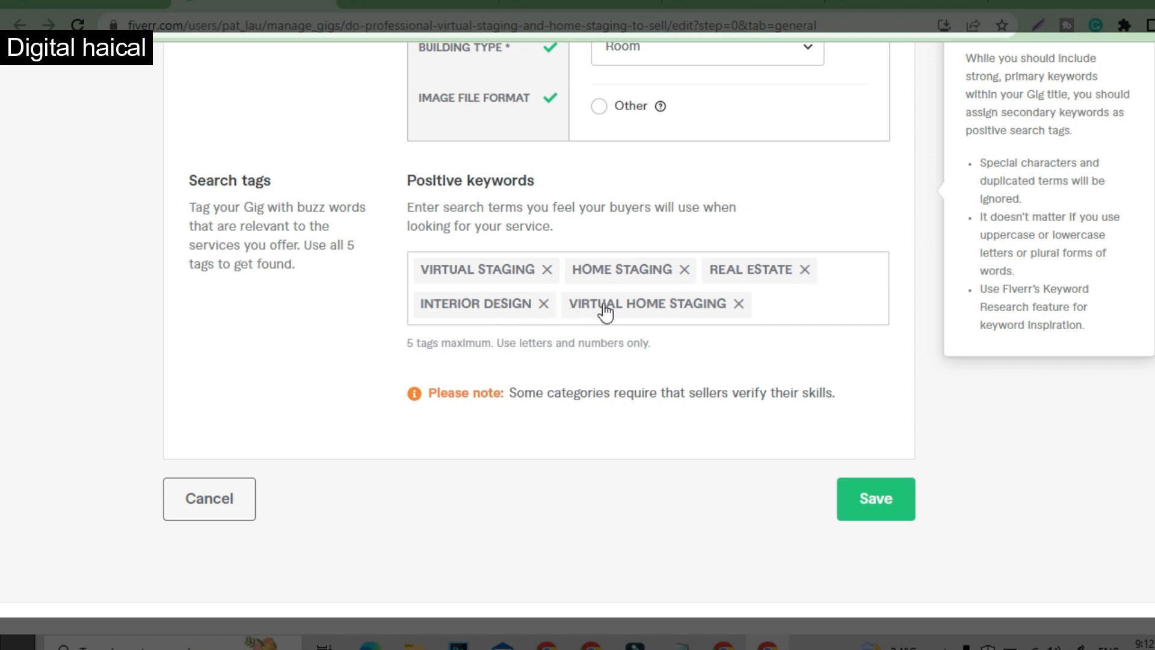
scroll(770, 347, up, 1)
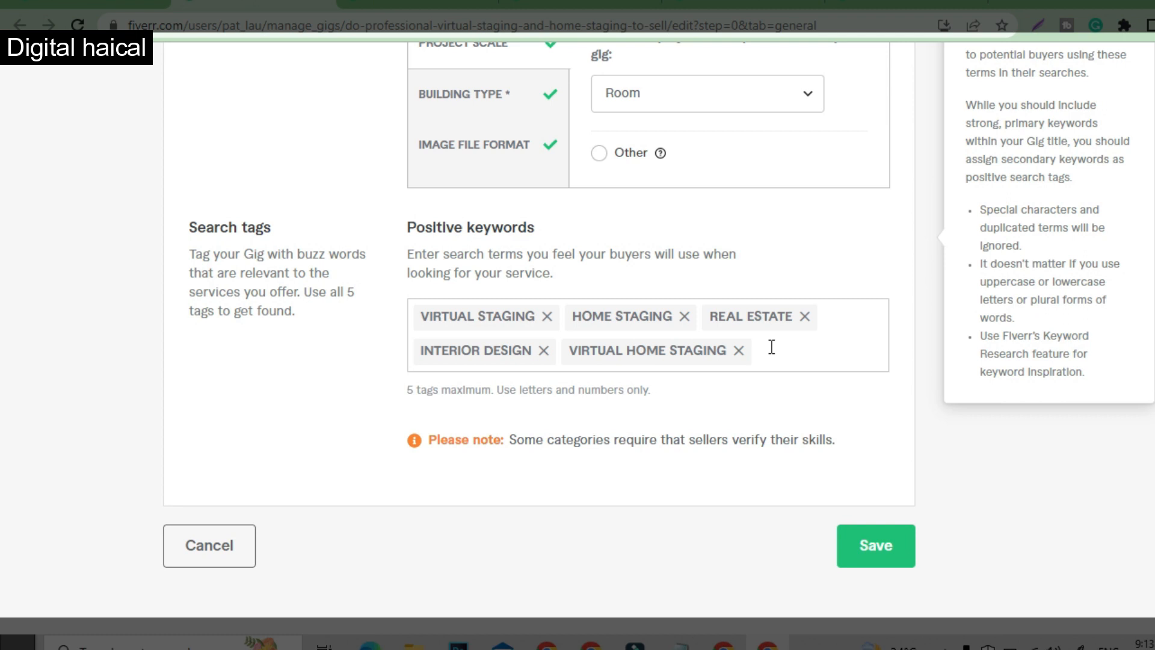
- Open the gig's Pricing section and review the titles of the Basic, Standard and Premium packages
scroll(782, 291, up, 7)
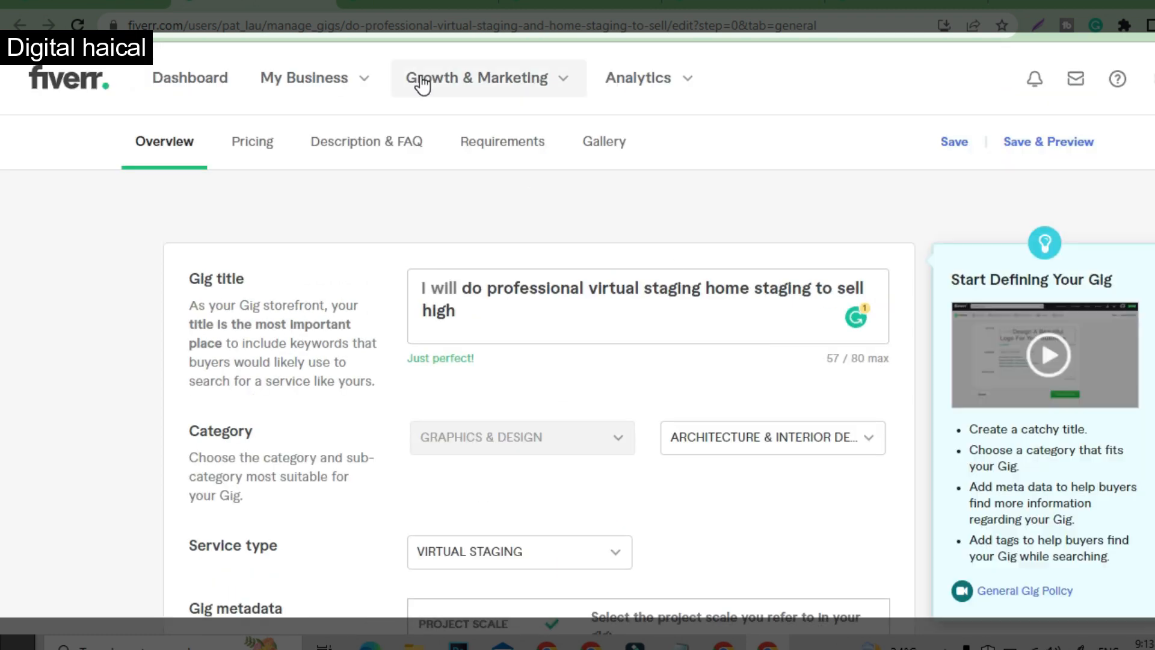
click(255, 154)
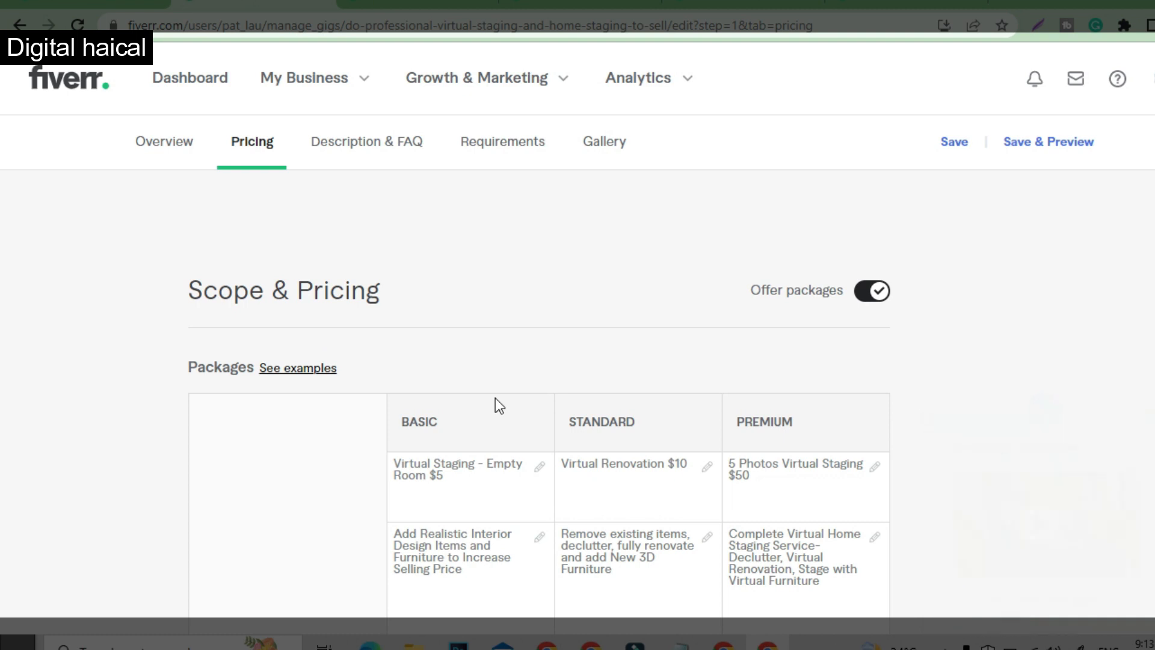
scroll(496, 398, down, 2)
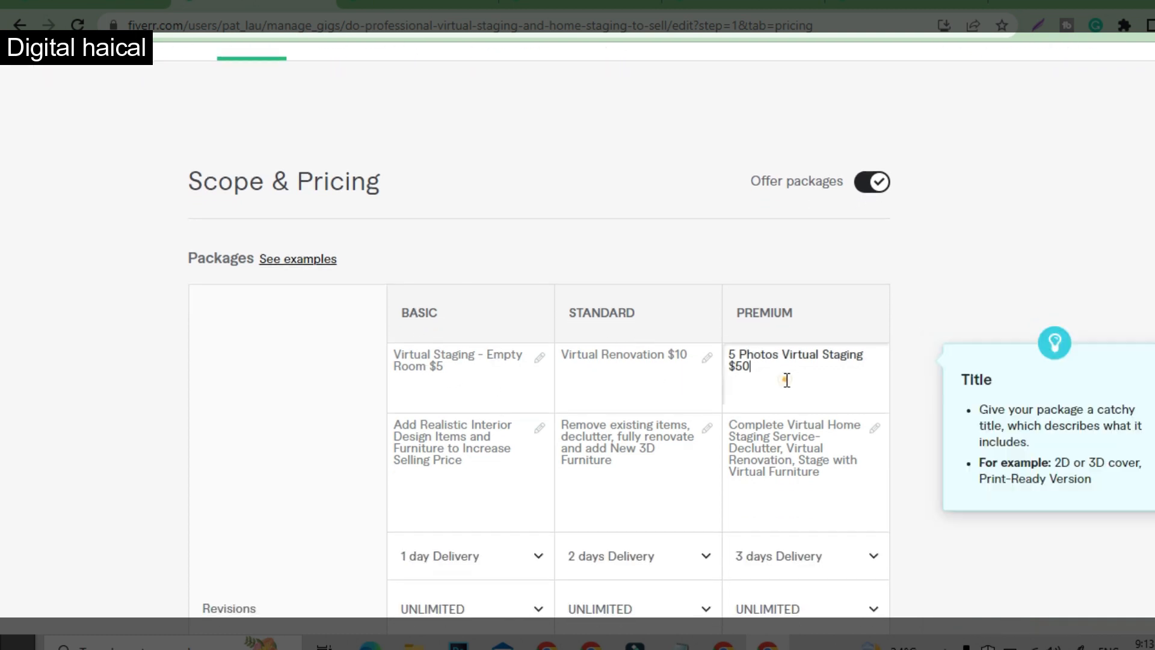
click(670, 379)
click(509, 378)
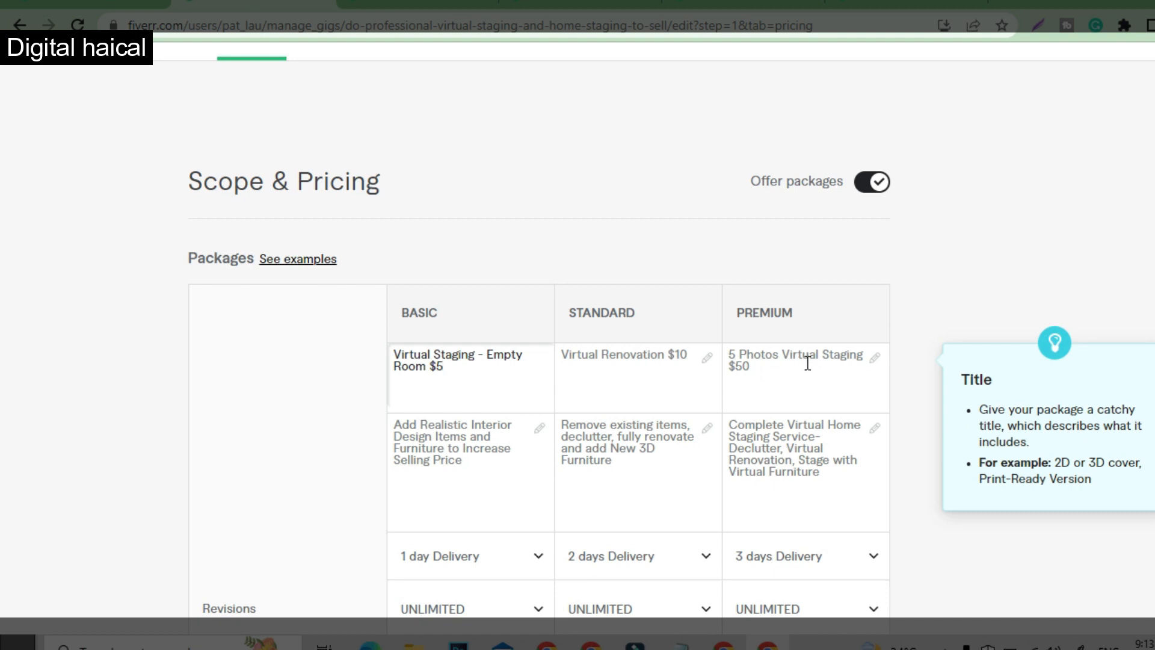
- Read the package descriptions, highlighting the text of the Standard and Premium ones
scroll(649, 436, down, 1)
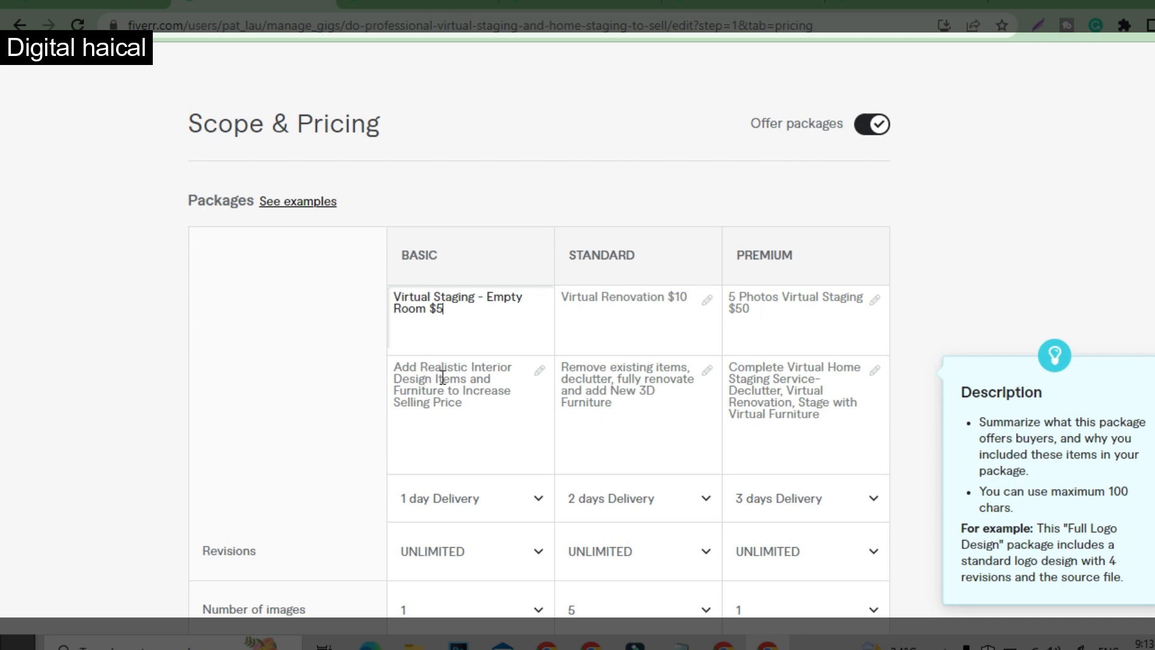
click(589, 373)
drag(587, 373, 600, 401)
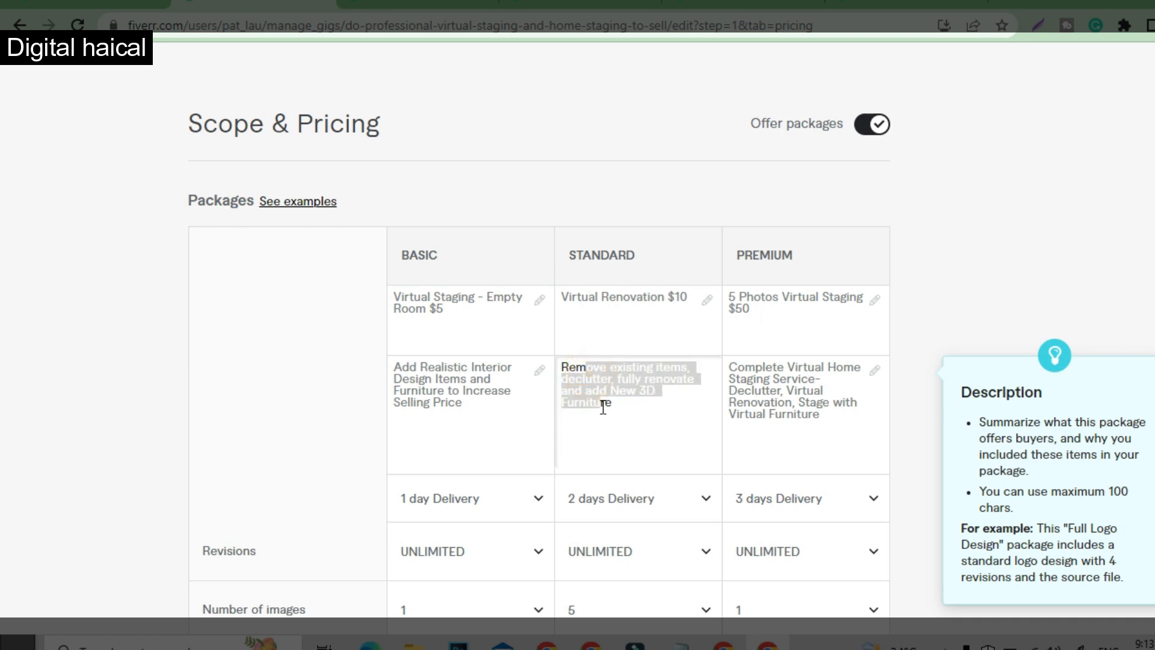
click(622, 393)
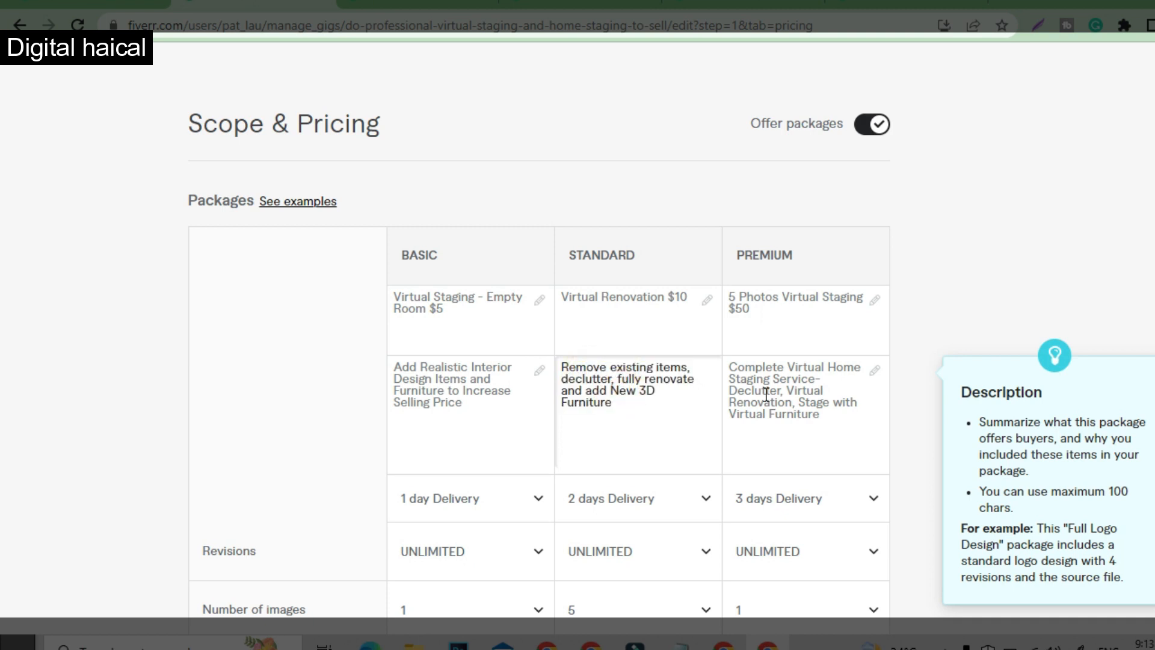
click(759, 367)
drag(759, 366, 787, 412)
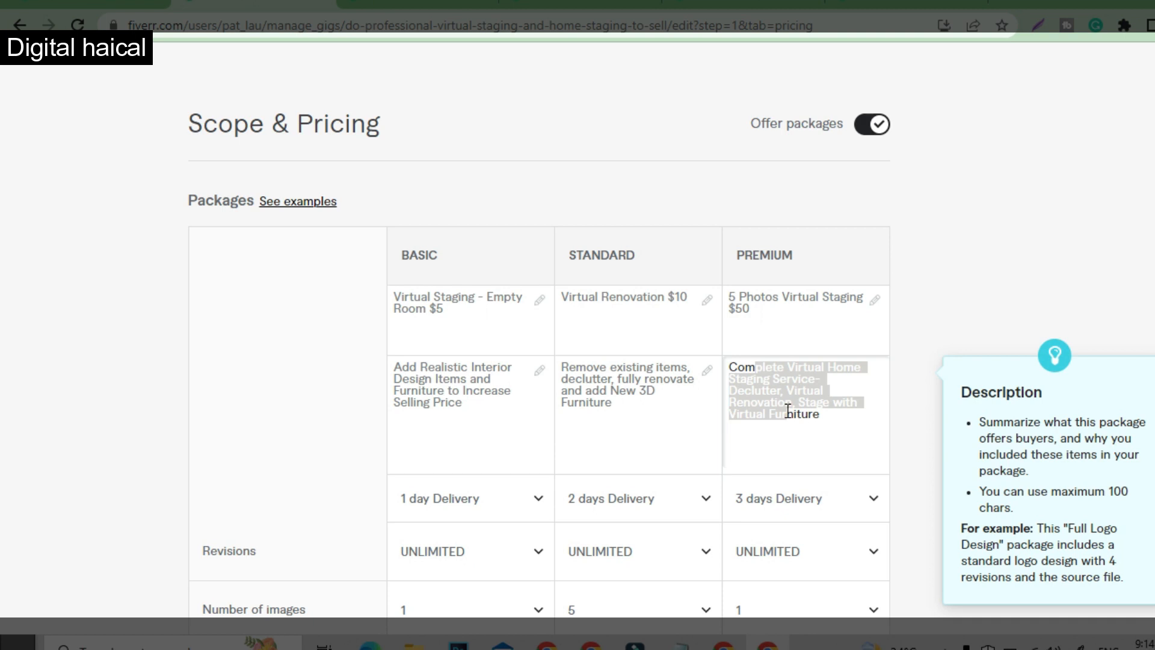
- Review each package's delivery time, revisions, number of images, included services and price
scroll(598, 498, down, 3)
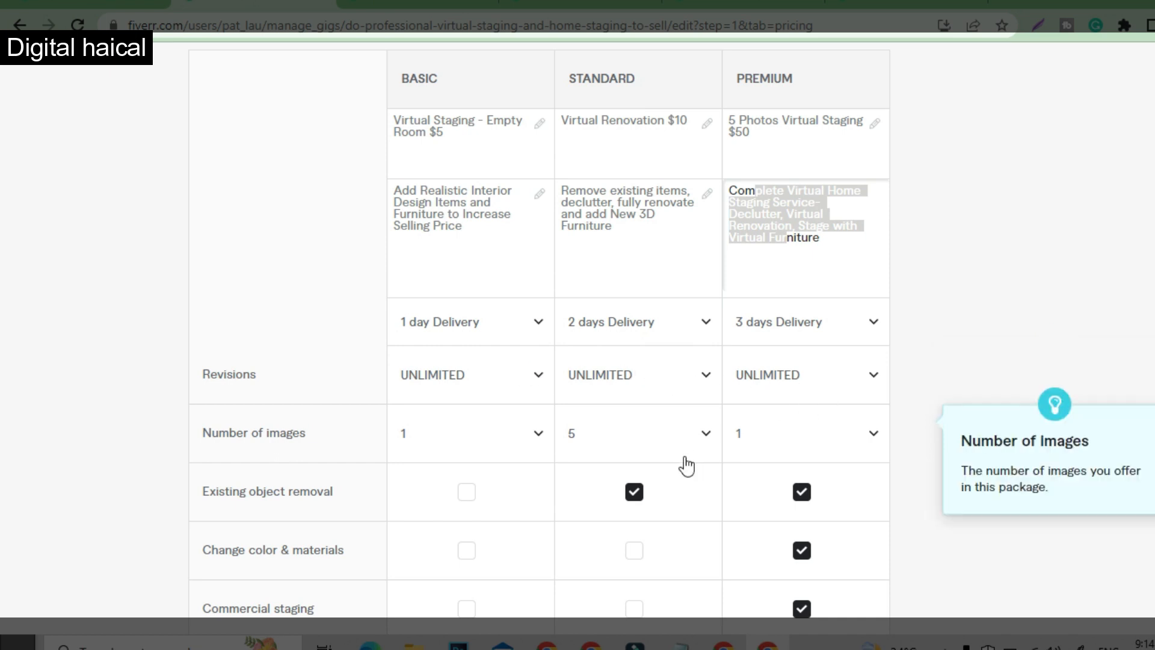
scroll(691, 461, down, 2)
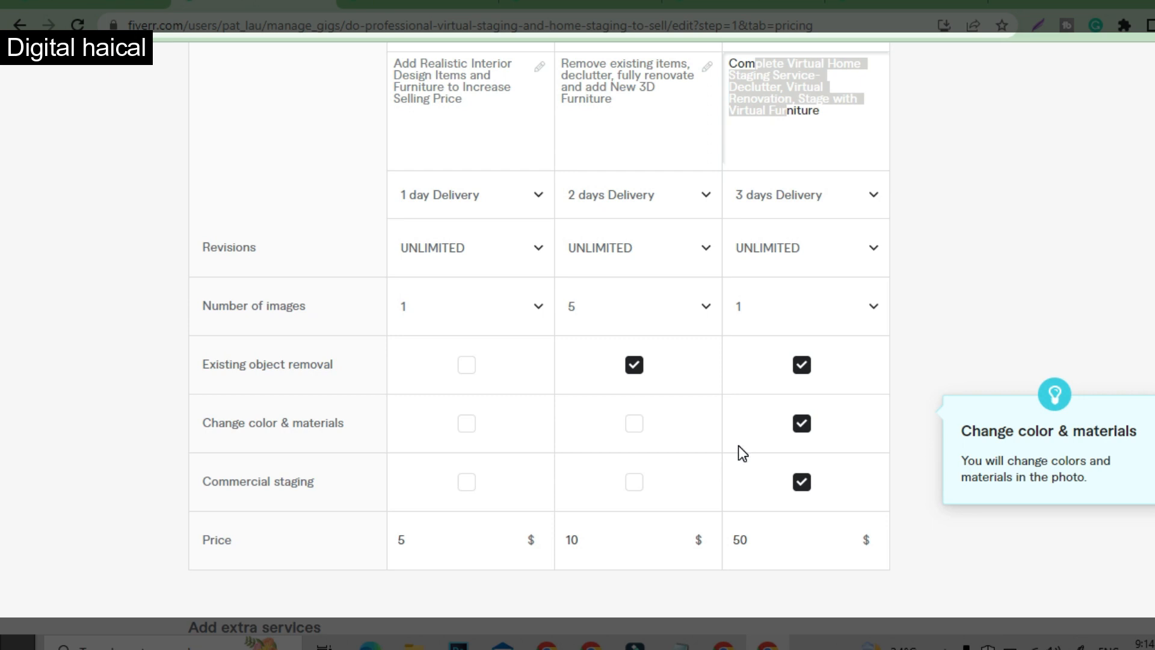
scroll(741, 452, down, 3)
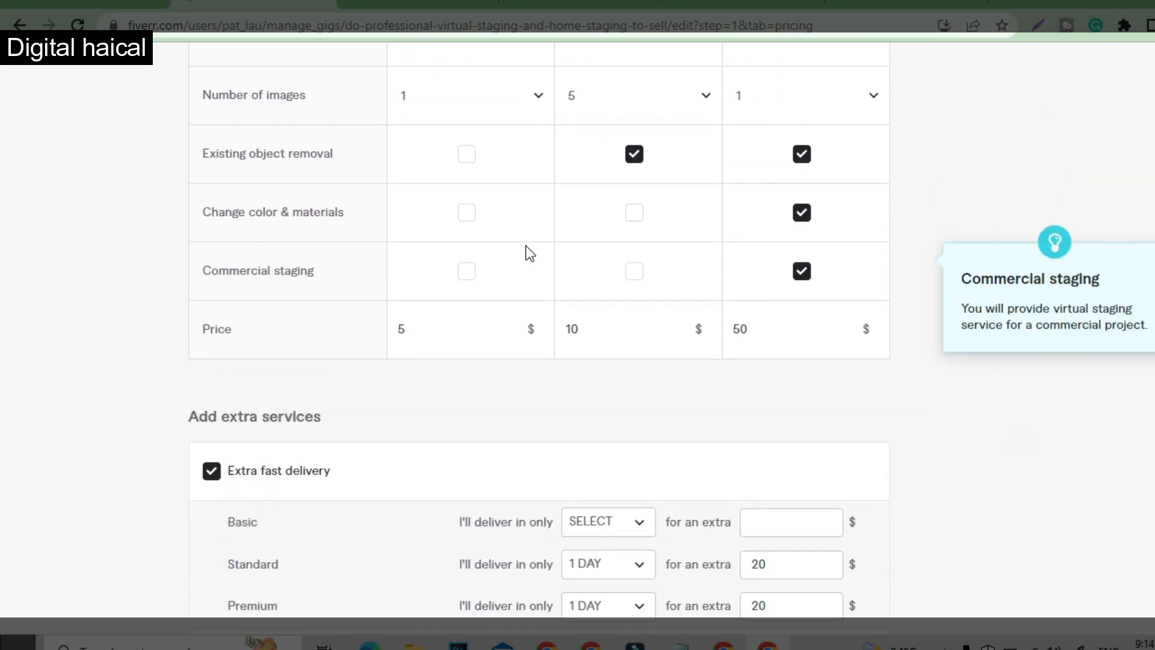
scroll(493, 359, up, 1)
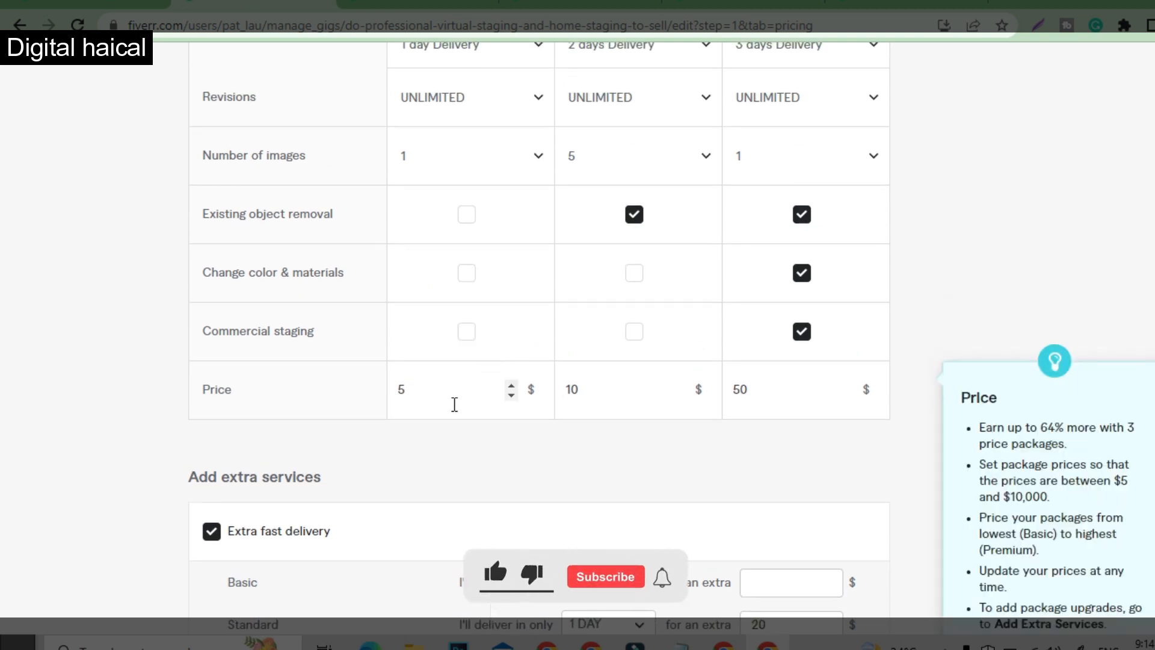
- Examine the extra services, including extra fast delivery, additional image, object removal and commercial staging, alongside the package options
scroll(454, 404, down, 4)
scroll(454, 411, down, 1)
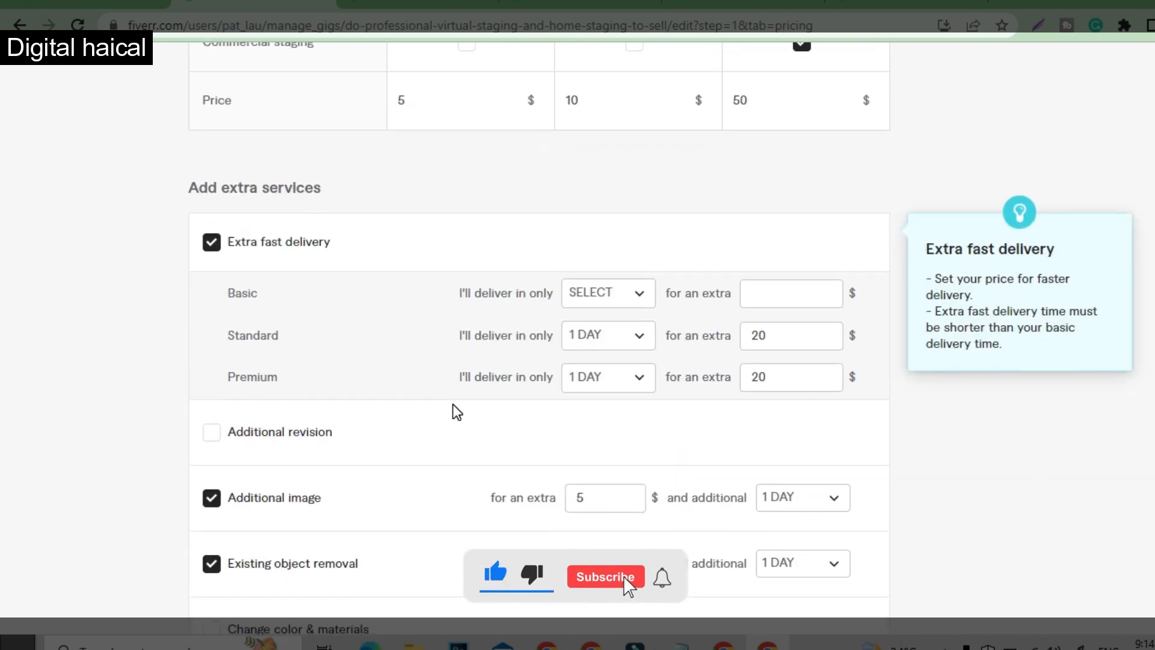
scroll(454, 411, up, 1)
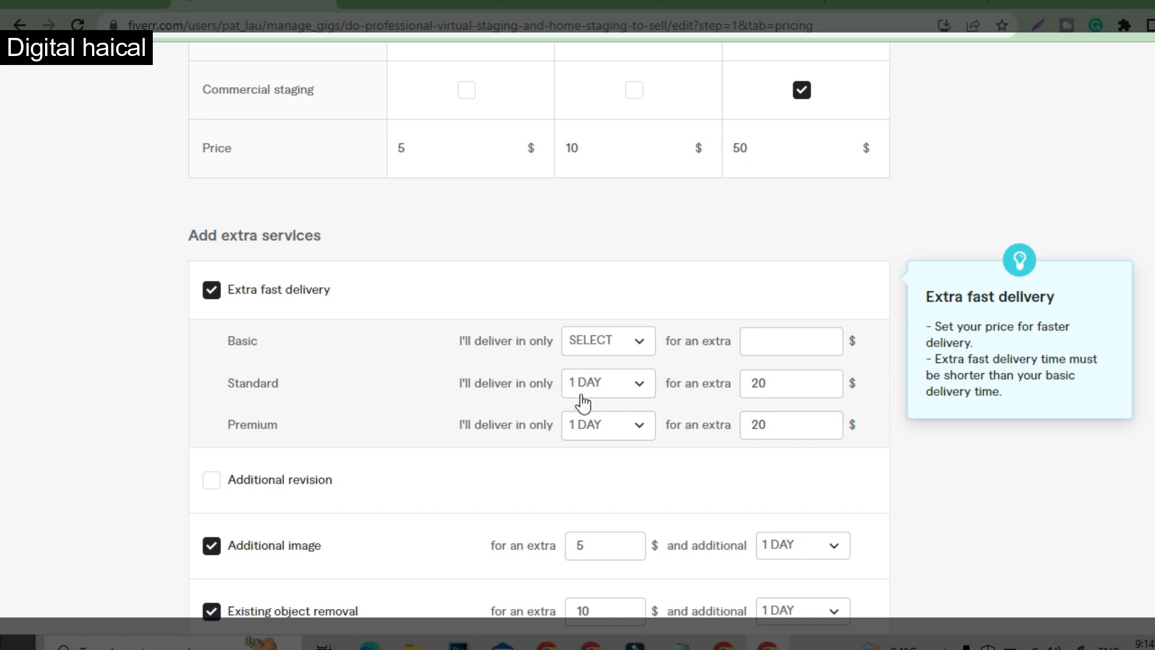
scroll(678, 339, up, 4)
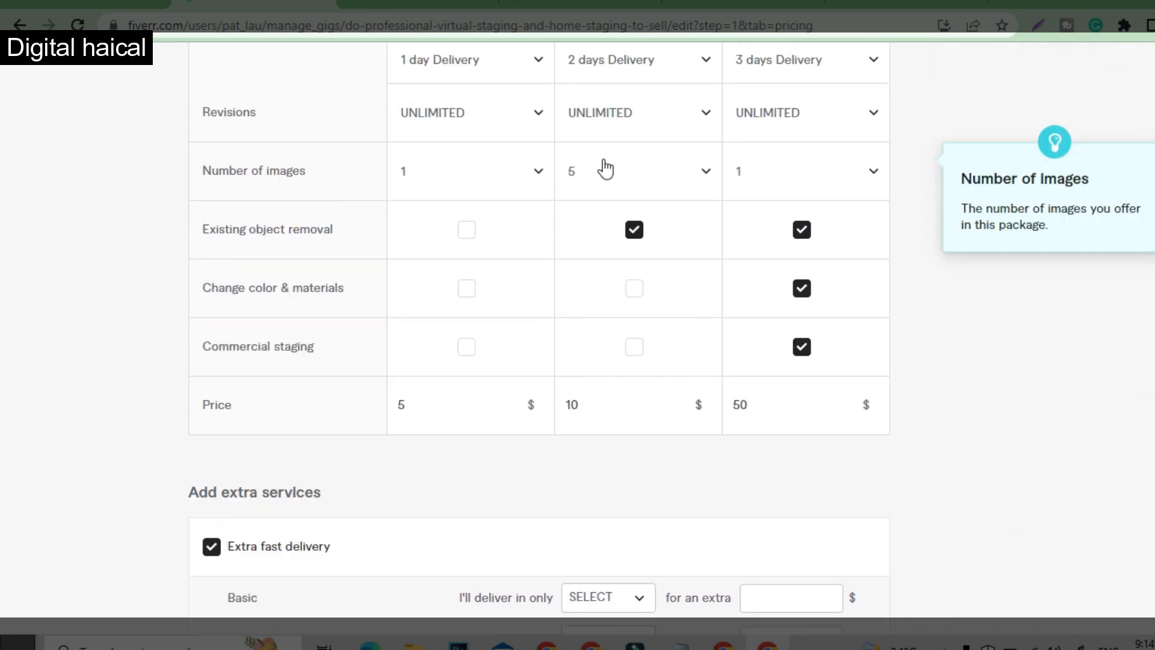
scroll(641, 196, up, 1)
scroll(578, 518, down, 3)
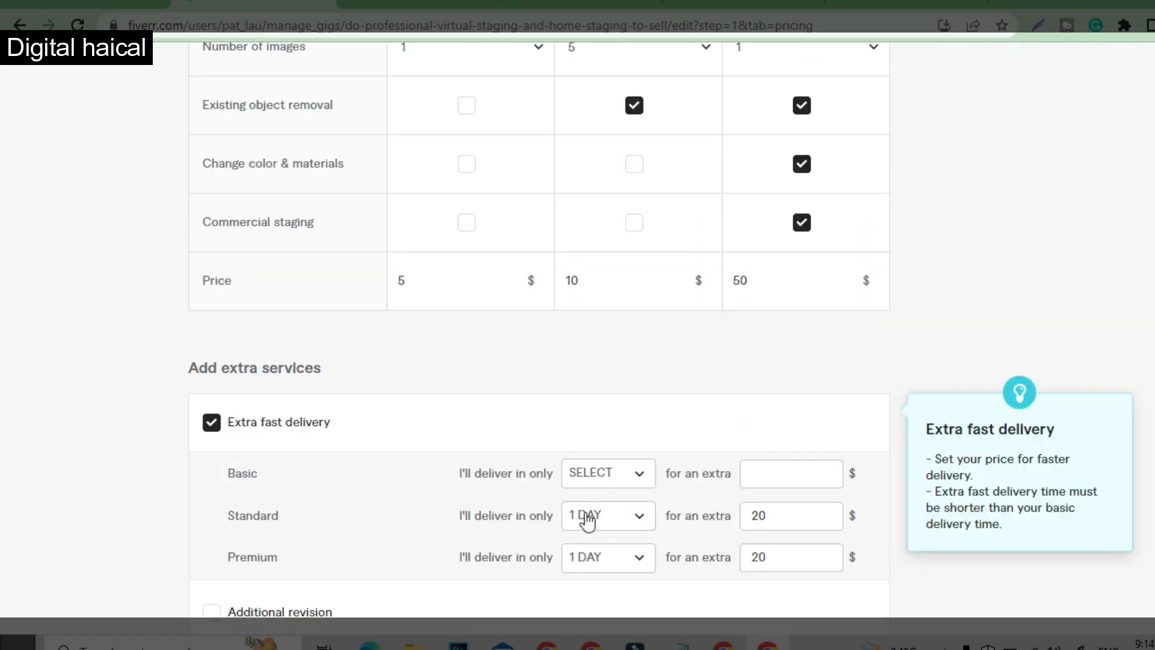
click(762, 518)
scroll(636, 565, down, 5)
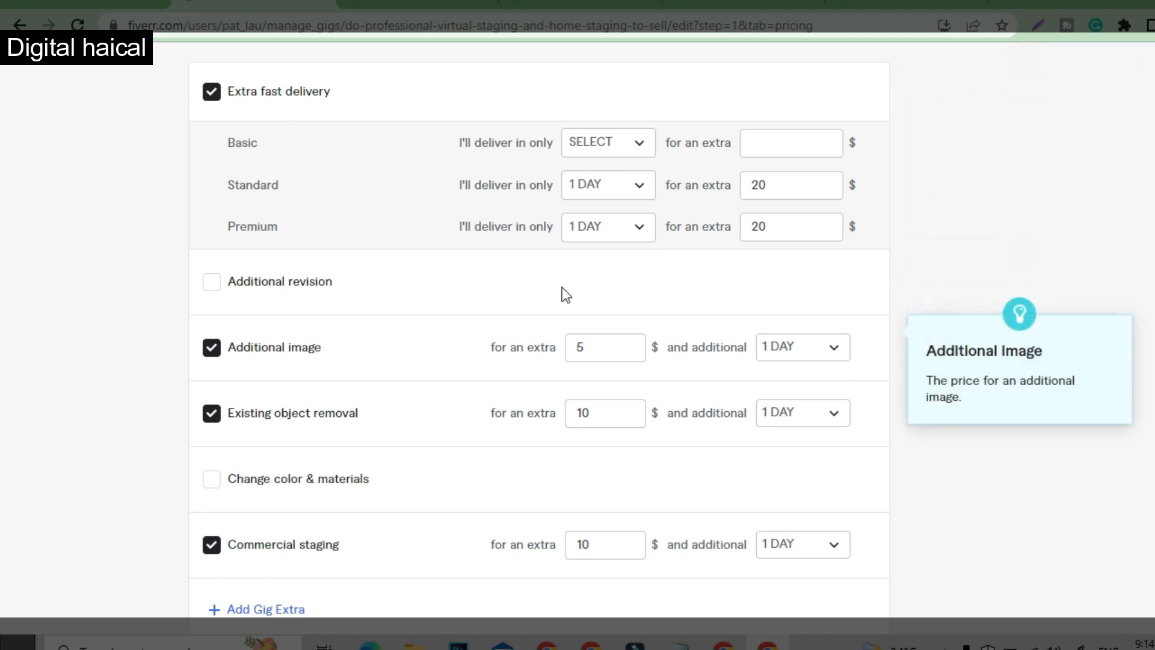
scroll(590, 244, down, 8)
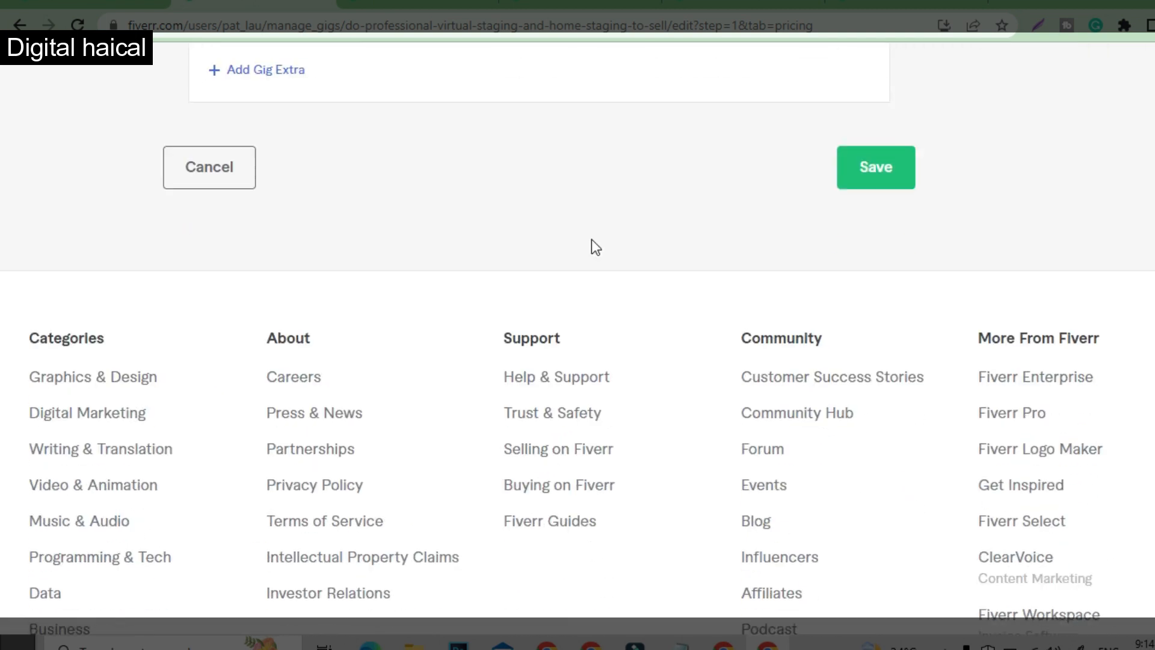
- Open the gig's Description & FAQ section
scroll(782, 271, up, 10)
click(369, 141)
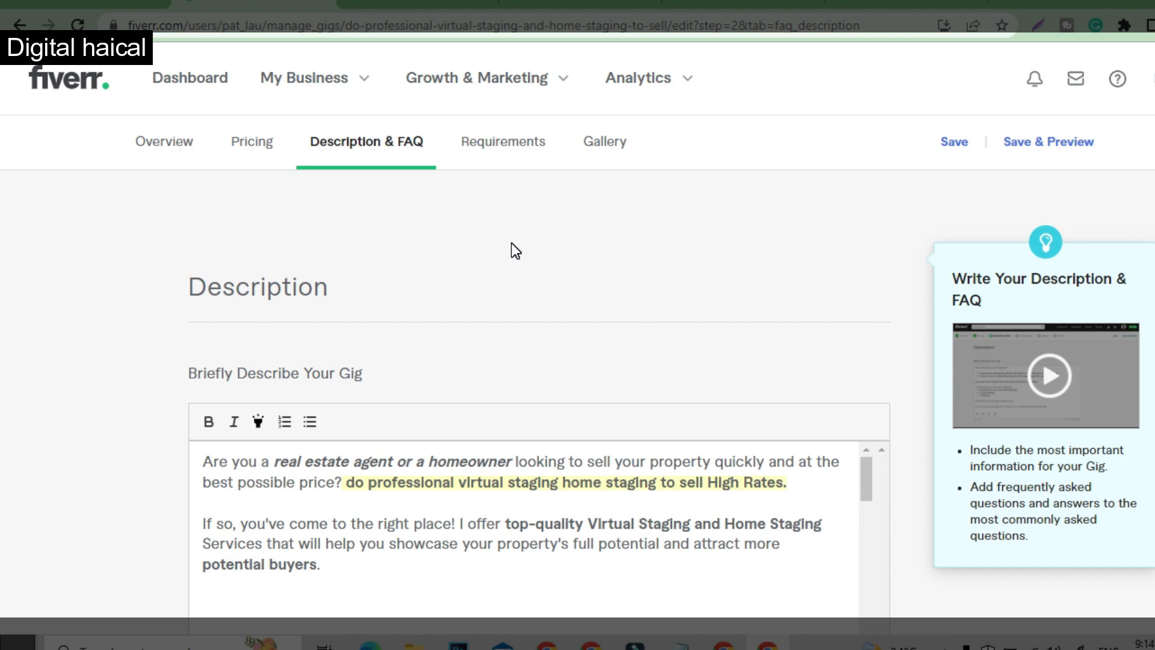
- Switch to the Google Docs draft of the virtual staging gig and review its closing lines and buyer requirements text
click(723, 646)
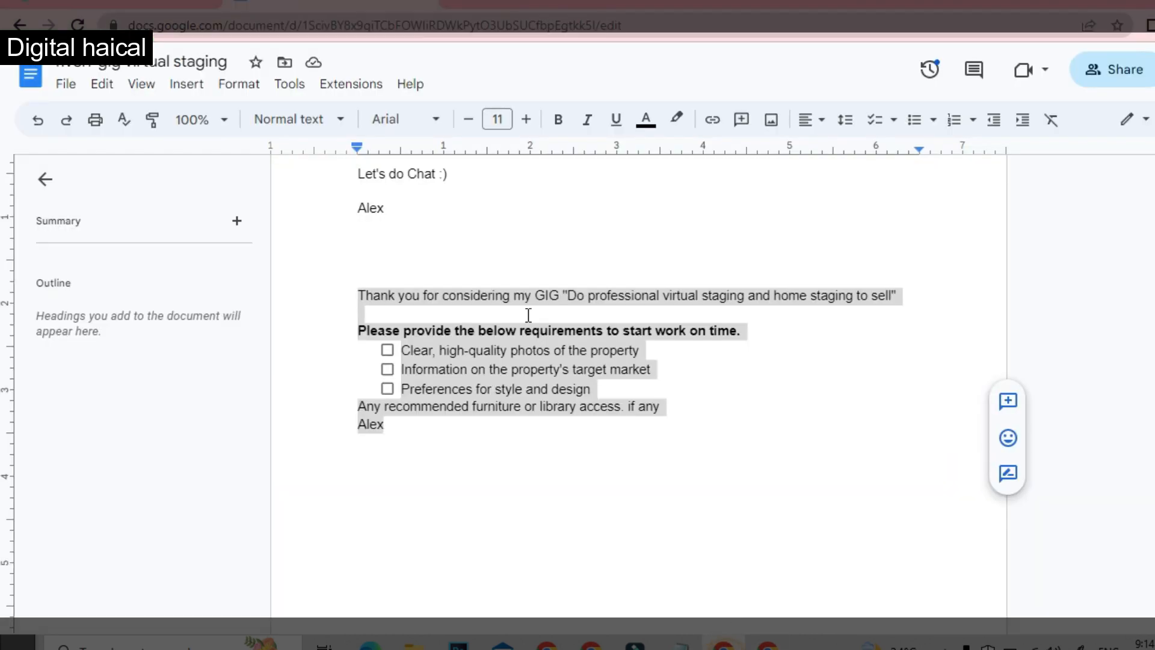
click(522, 468)
scroll(543, 391, up, 2)
scroll(543, 391, up, 3)
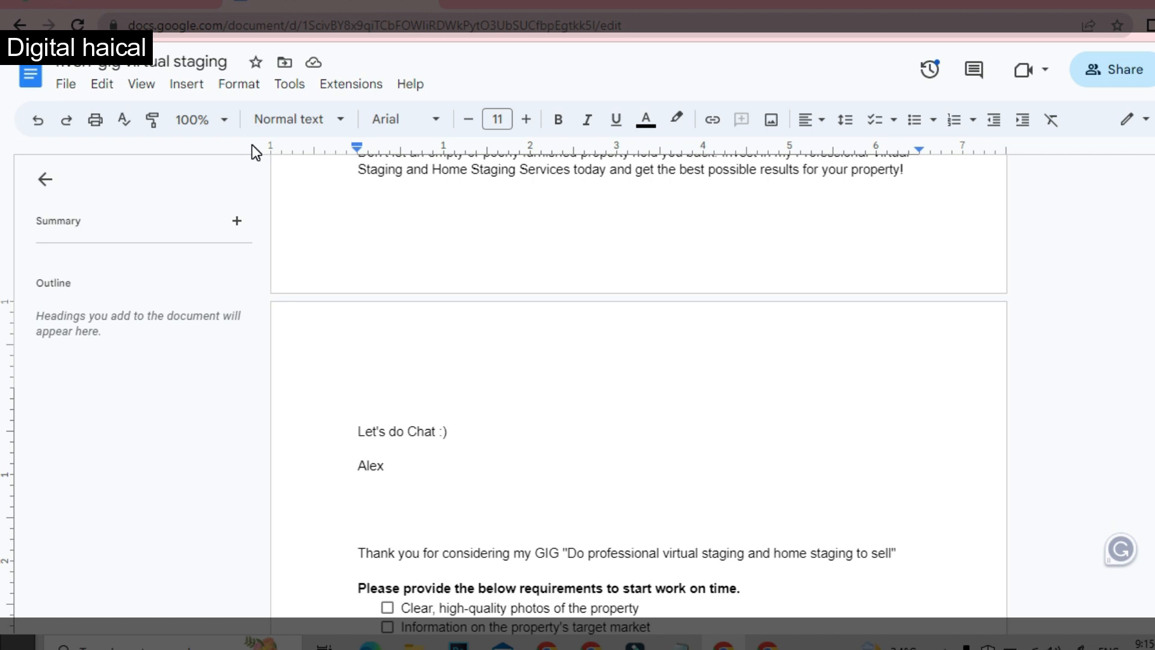
key(Tab)
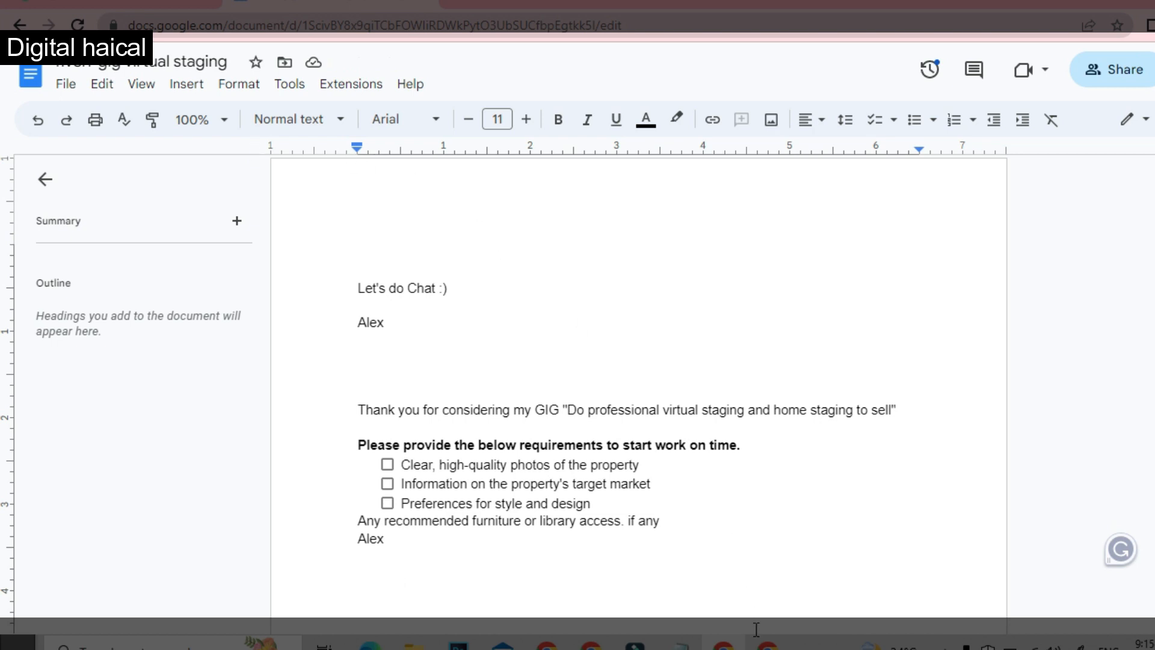
- Return to the Fiverr gig and read its full description, highlighting the virtual staging, home staging and real estate agent keywords in the opening paragraph
click(768, 646)
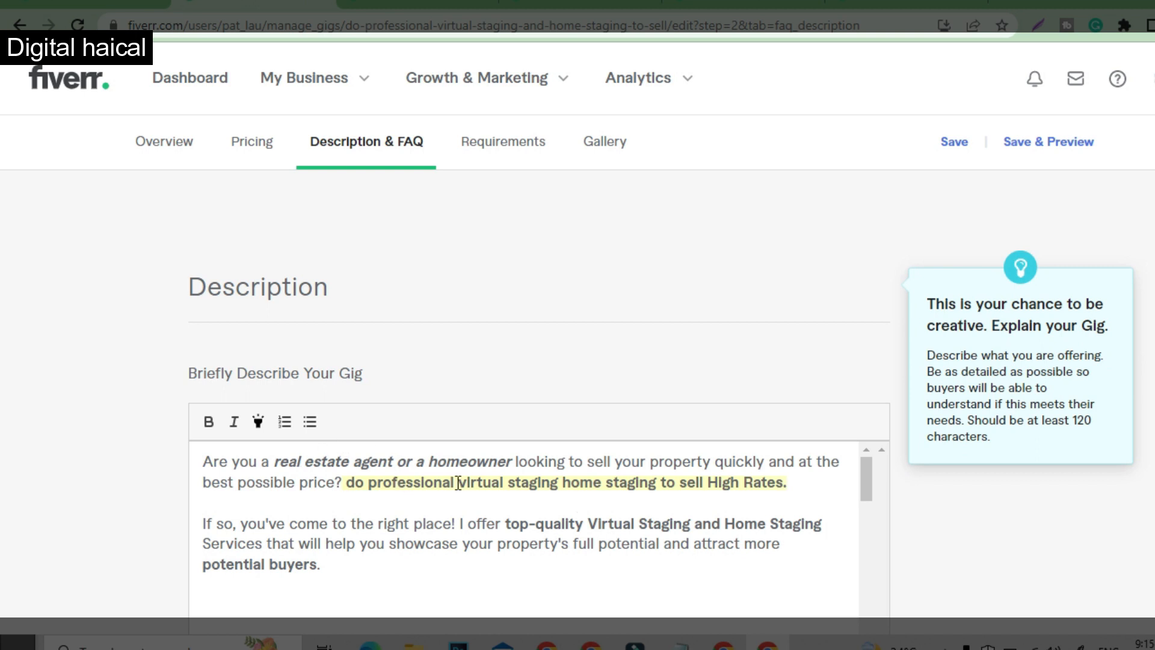
drag(465, 482, 652, 482)
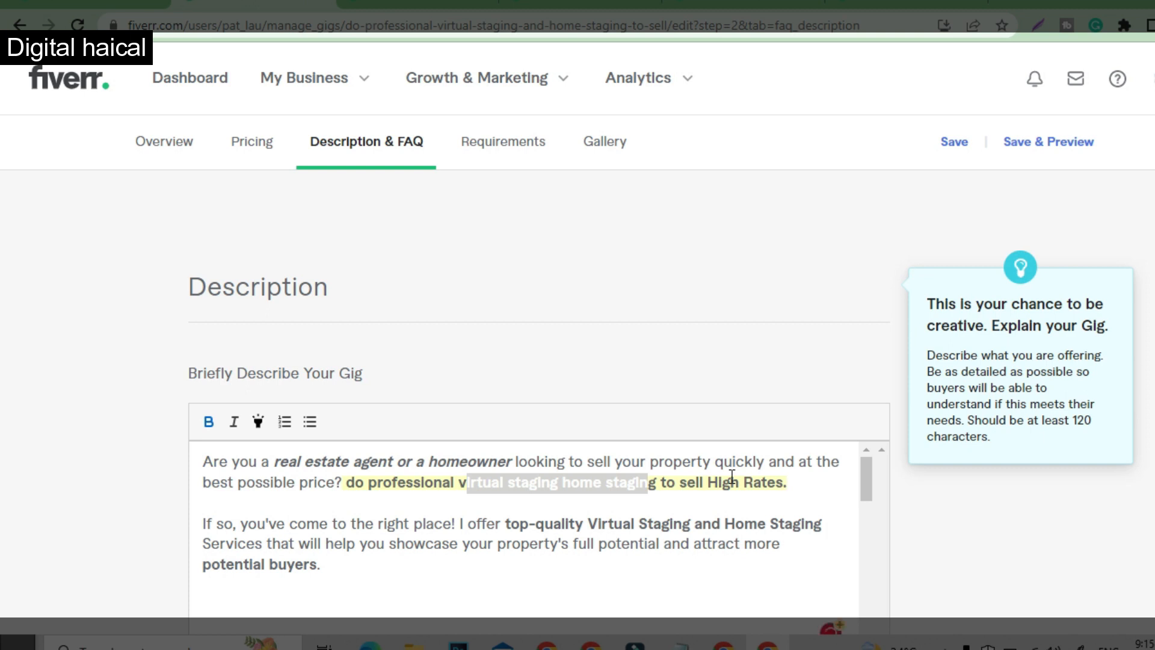
drag(288, 463, 360, 462)
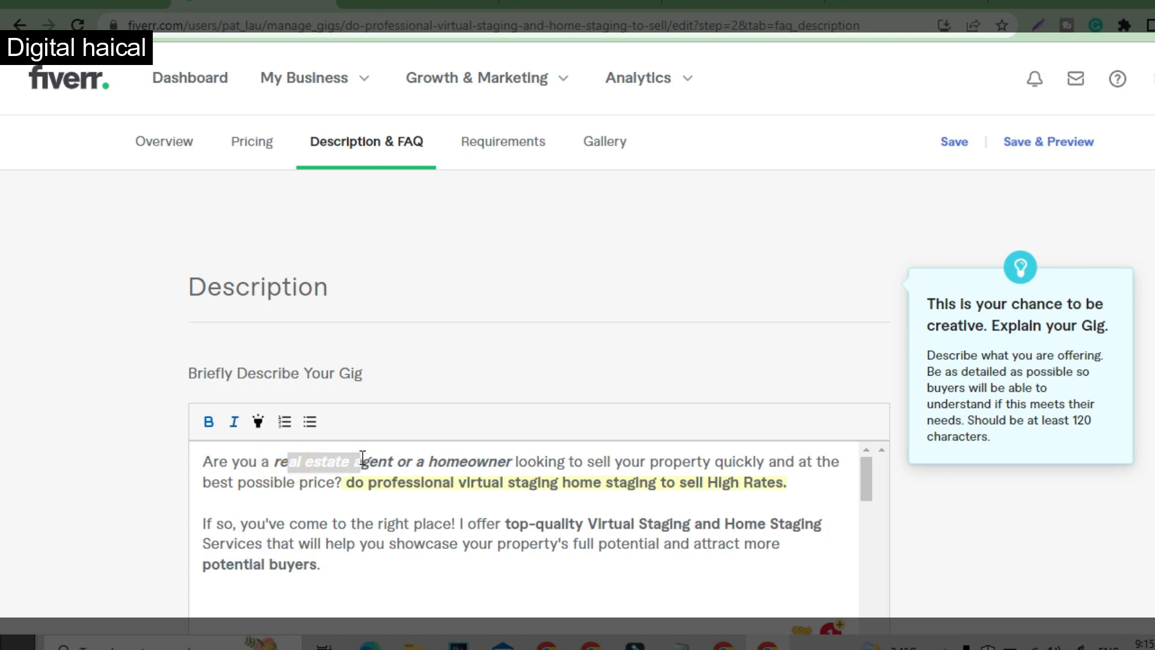
click(445, 459)
scroll(451, 462, down, 3)
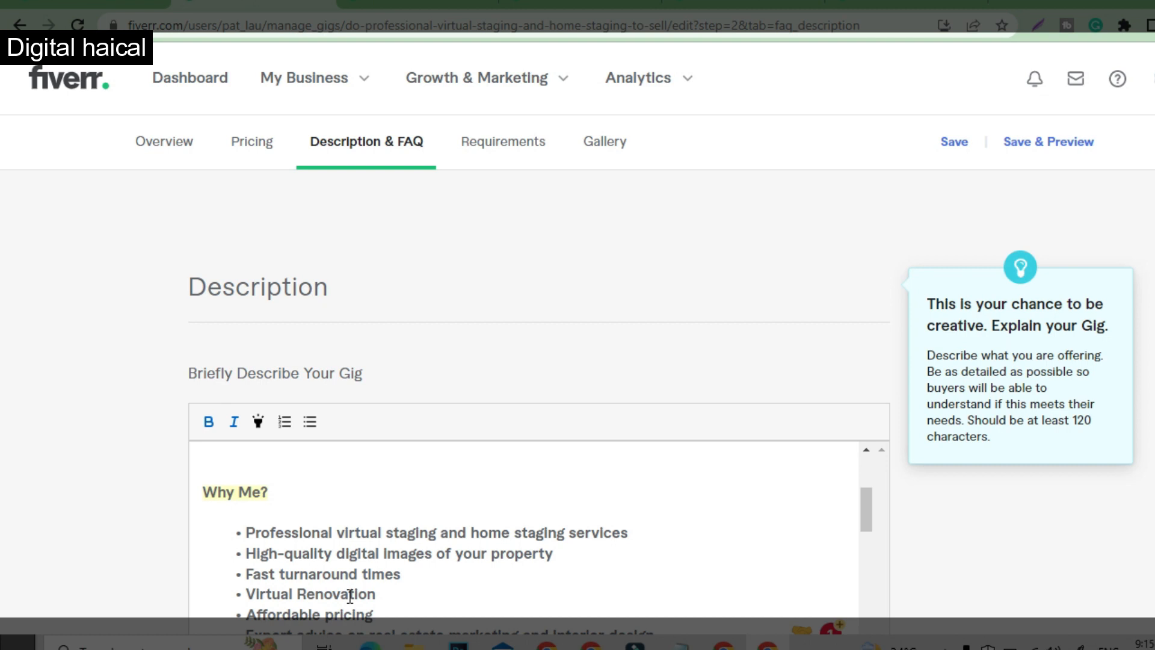
scroll(420, 559, down, 4)
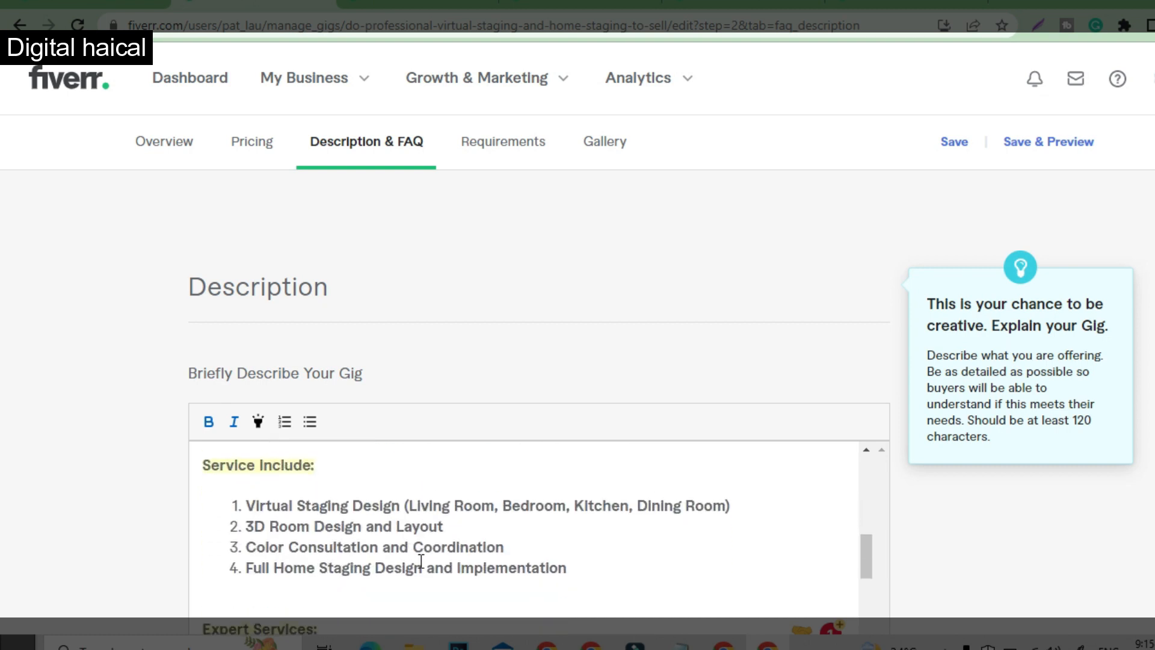
scroll(425, 554, down, 1)
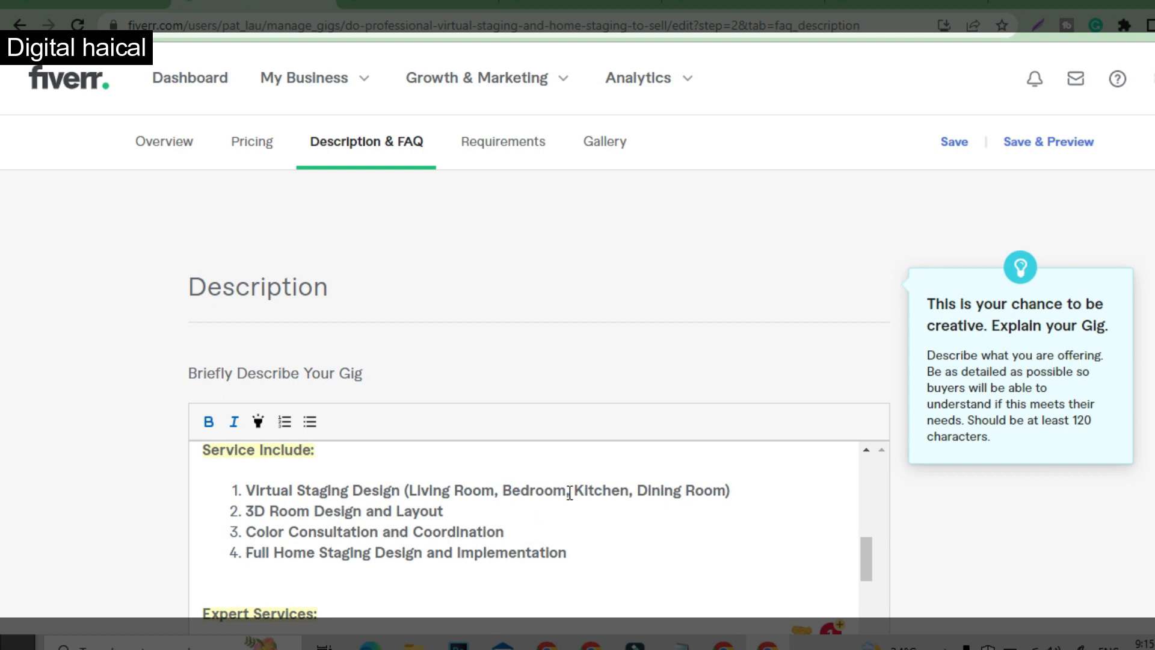
scroll(572, 544, down, 4)
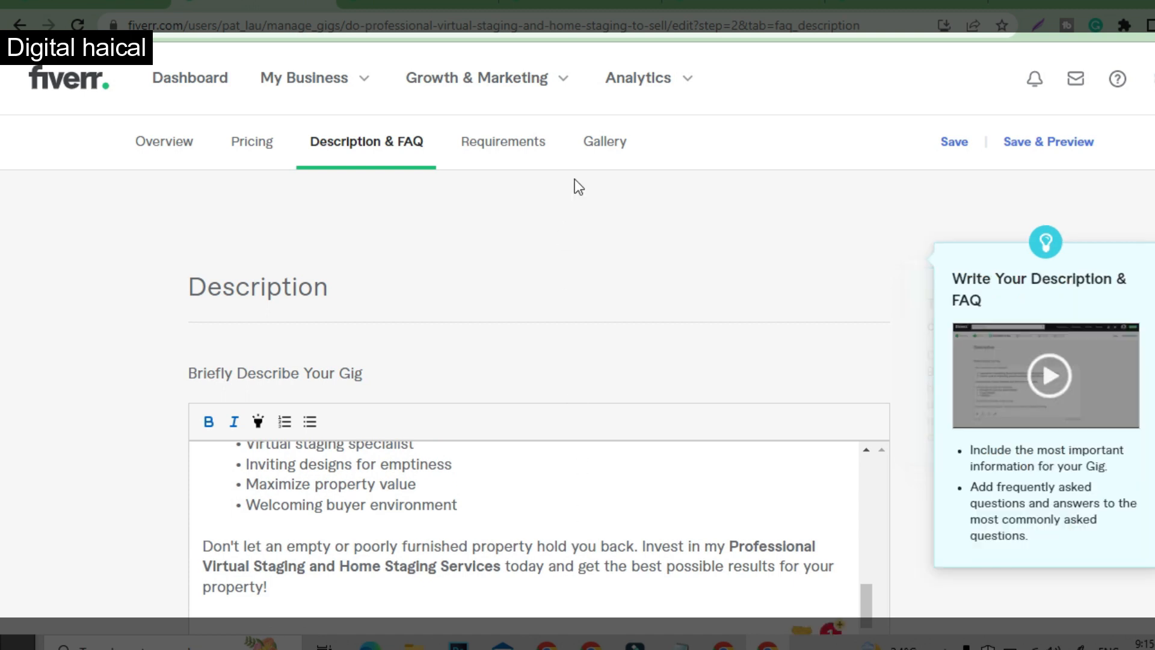
- Open the gig's Requirements section and compare its free-text buyer question with the requirements checklist in the Google Docs draft
click(491, 144)
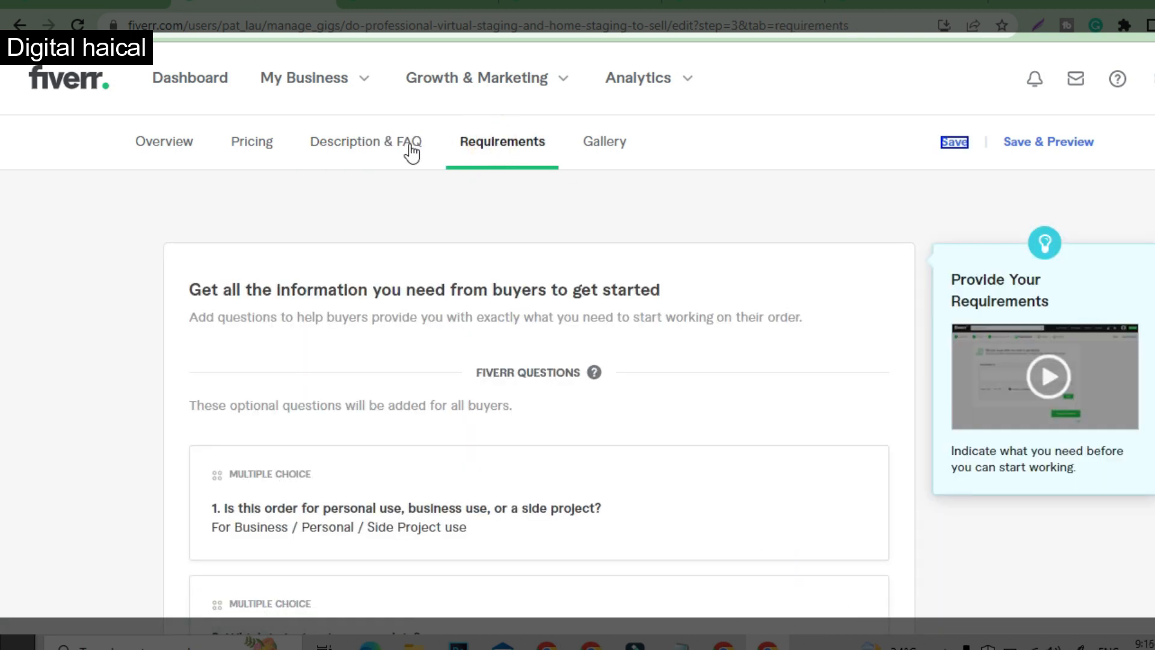
key(Tab)
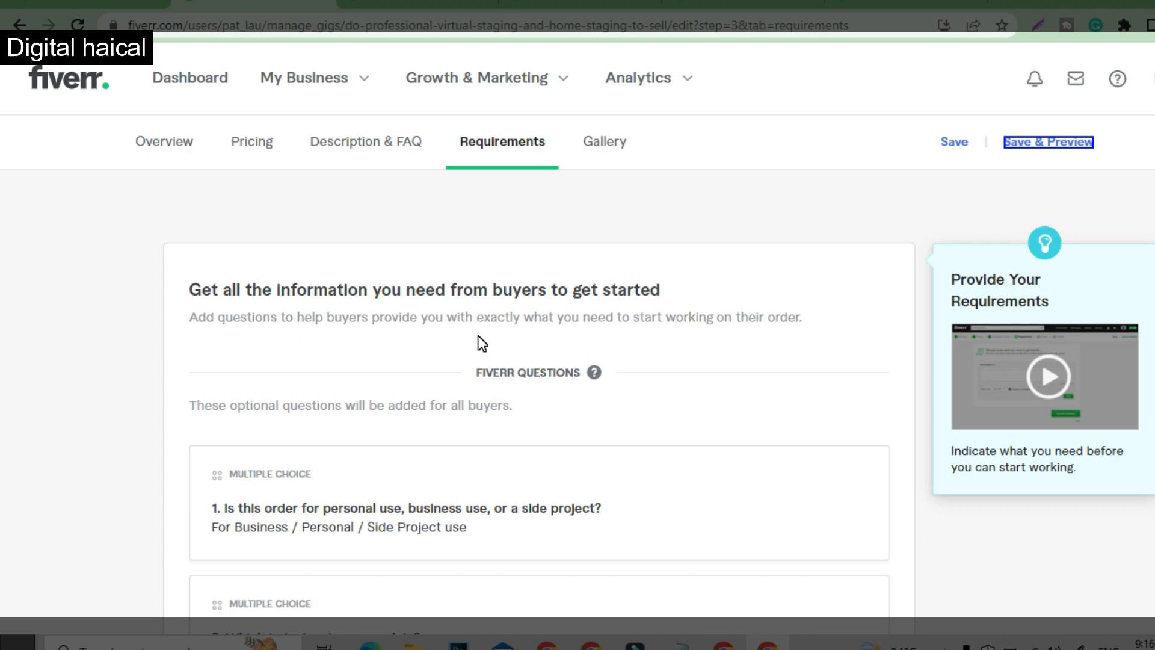
click(723, 643)
drag(414, 473, 599, 527)
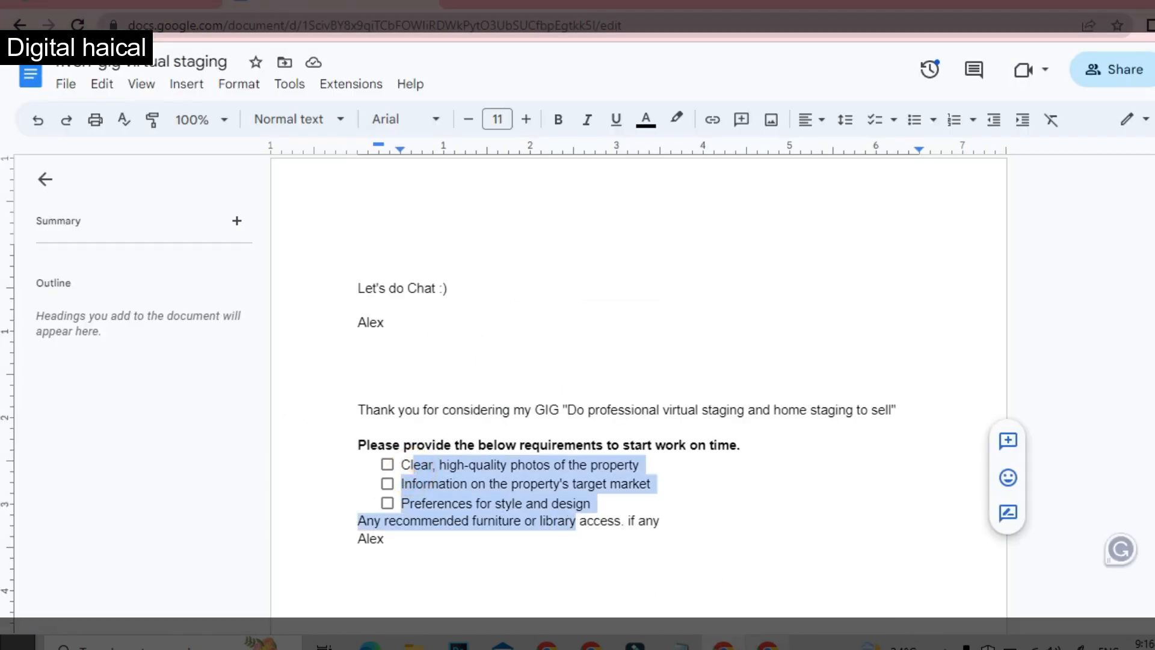
click(767, 642)
scroll(406, 507, down, 10)
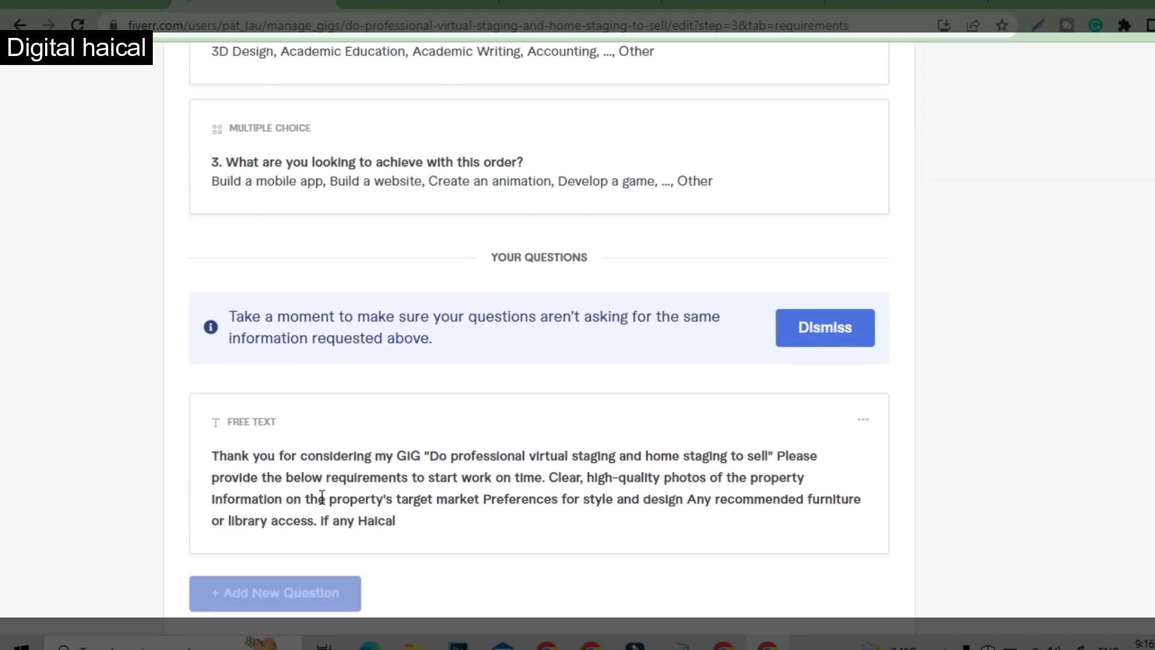
scroll(414, 491, down, 5)
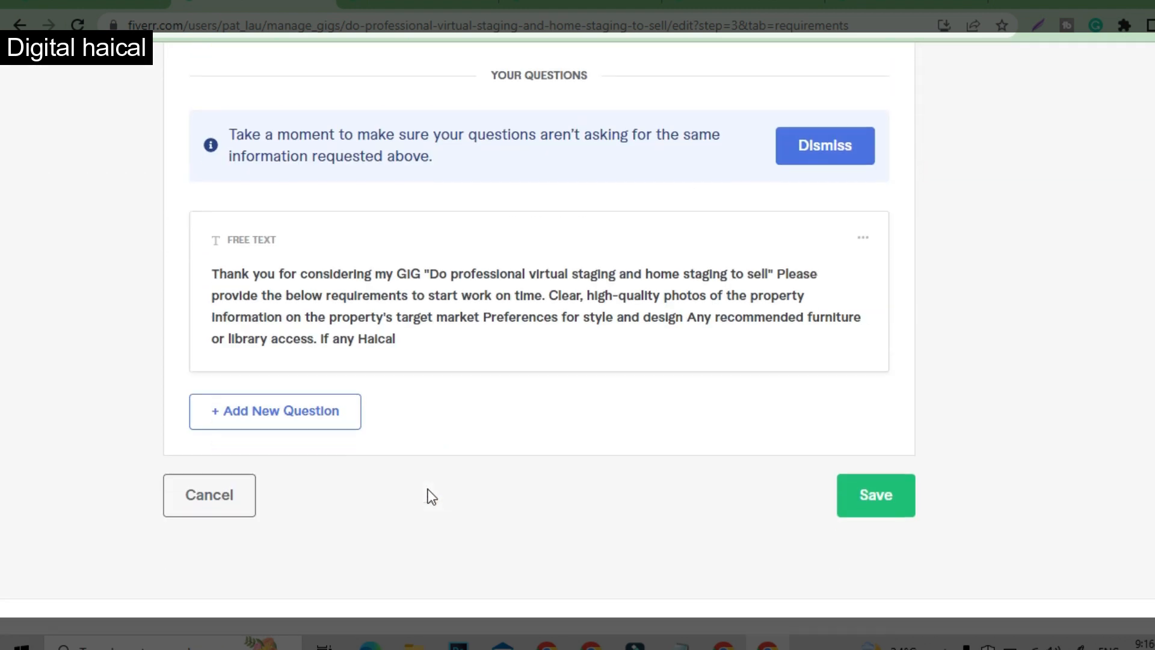
scroll(525, 432, up, 15)
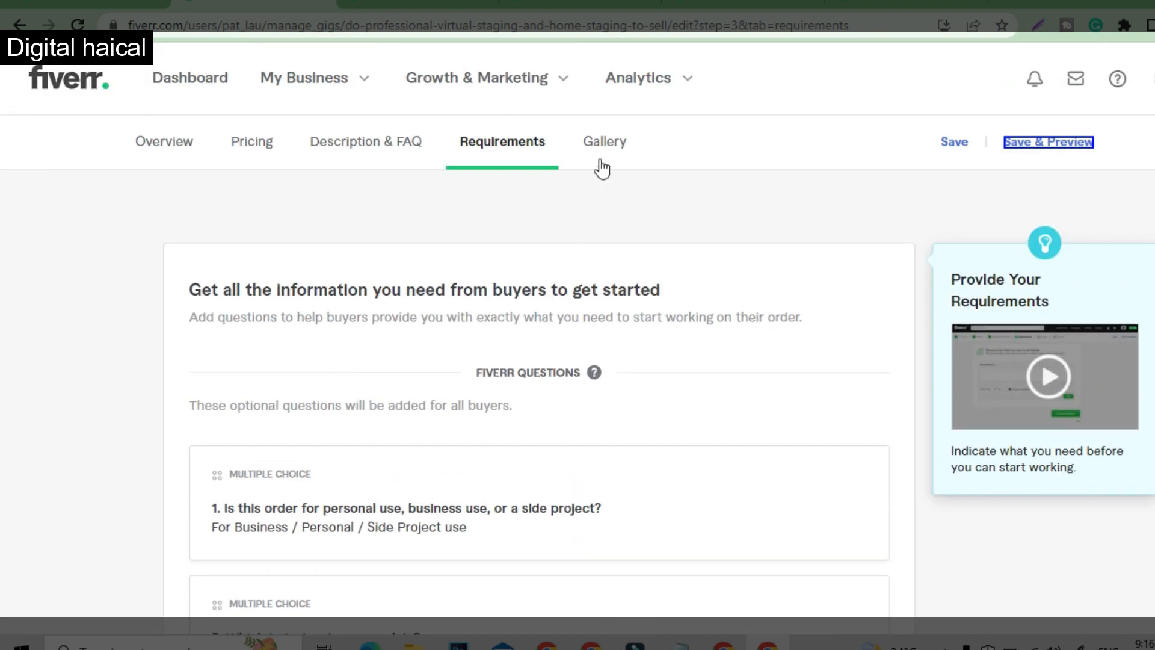
- Open the gig's Gallery section and examine the showcase images, image guidelines, and the video and PDF document upload areas
click(614, 146)
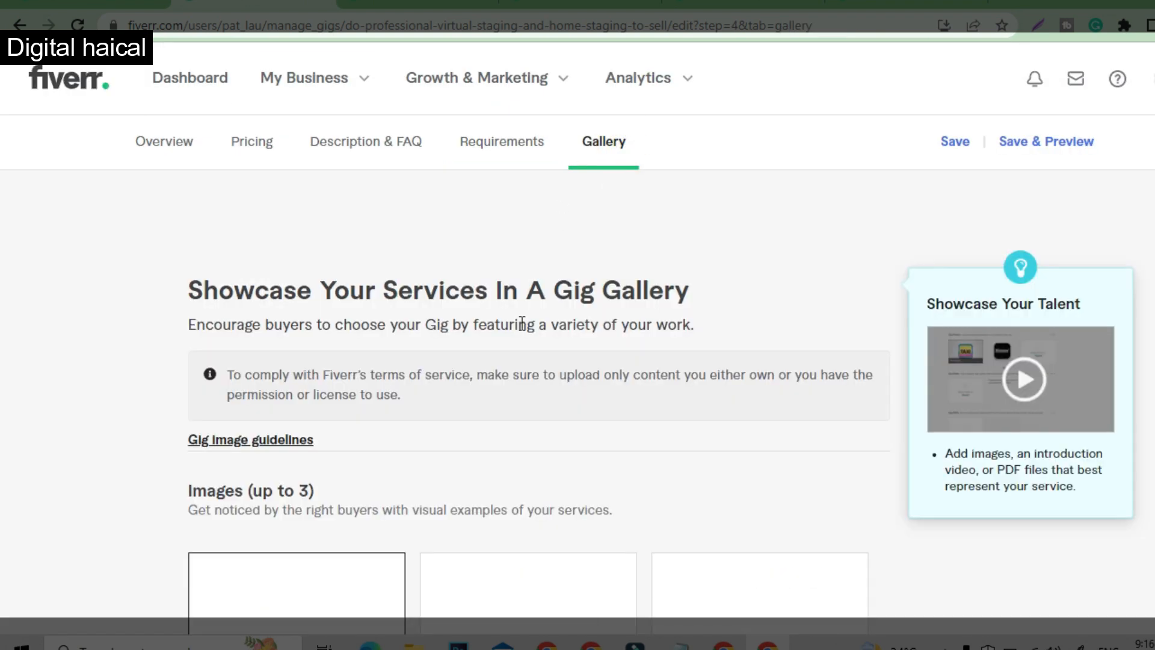
scroll(431, 438, down, 3)
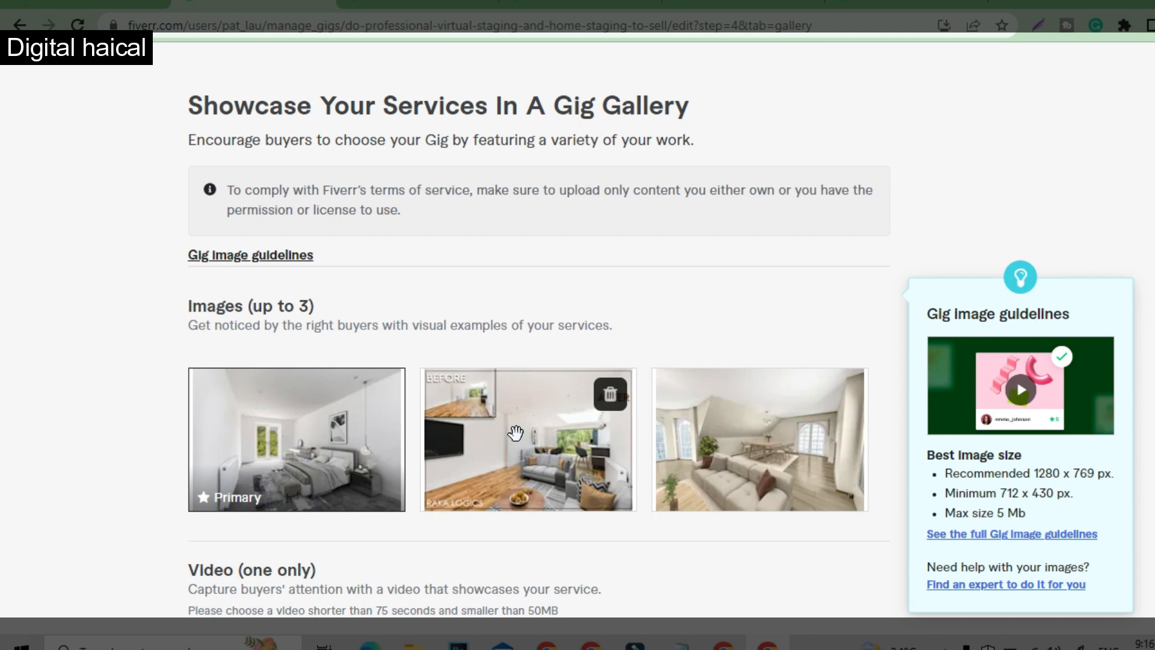
scroll(651, 505, down, 7)
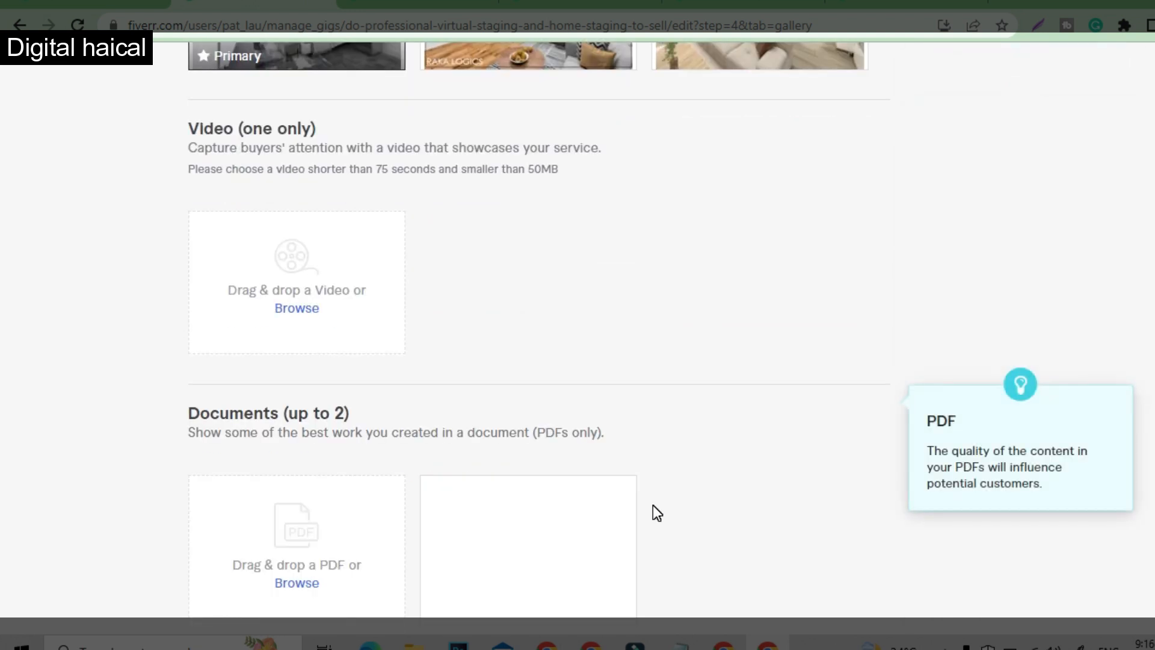
scroll(652, 504, down, 5)
scroll(740, 397, up, 15)
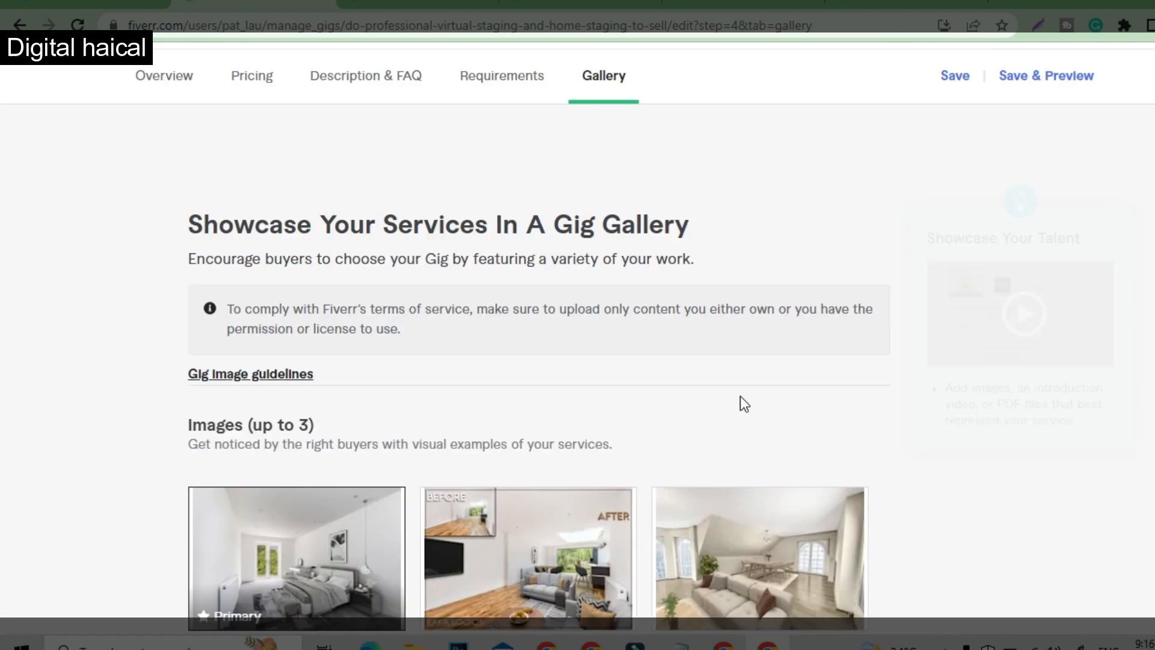
scroll(740, 396, down, 2)
mouse_move(353, 472)
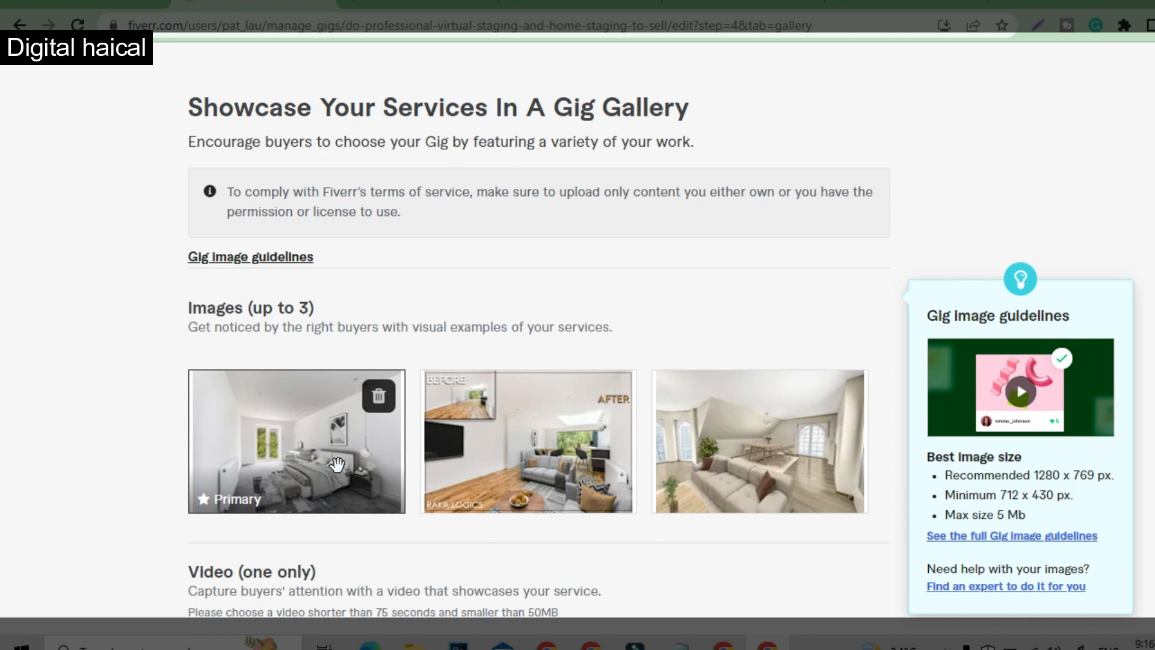
scroll(337, 463, up, 3)
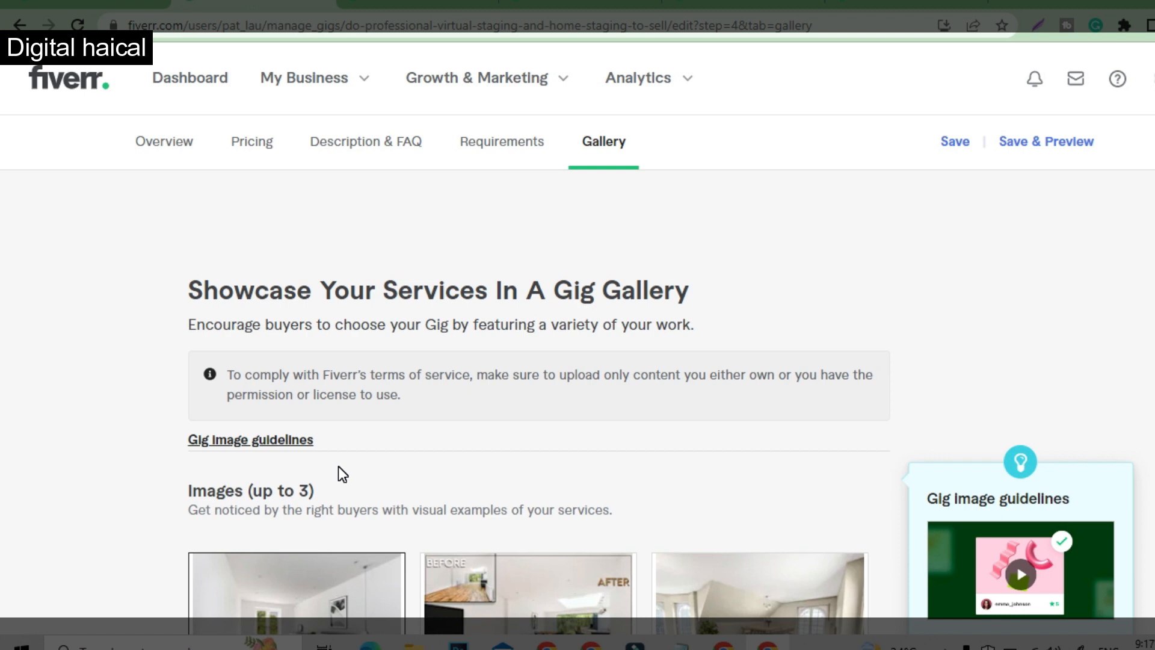
scroll(361, 493, down, 4)
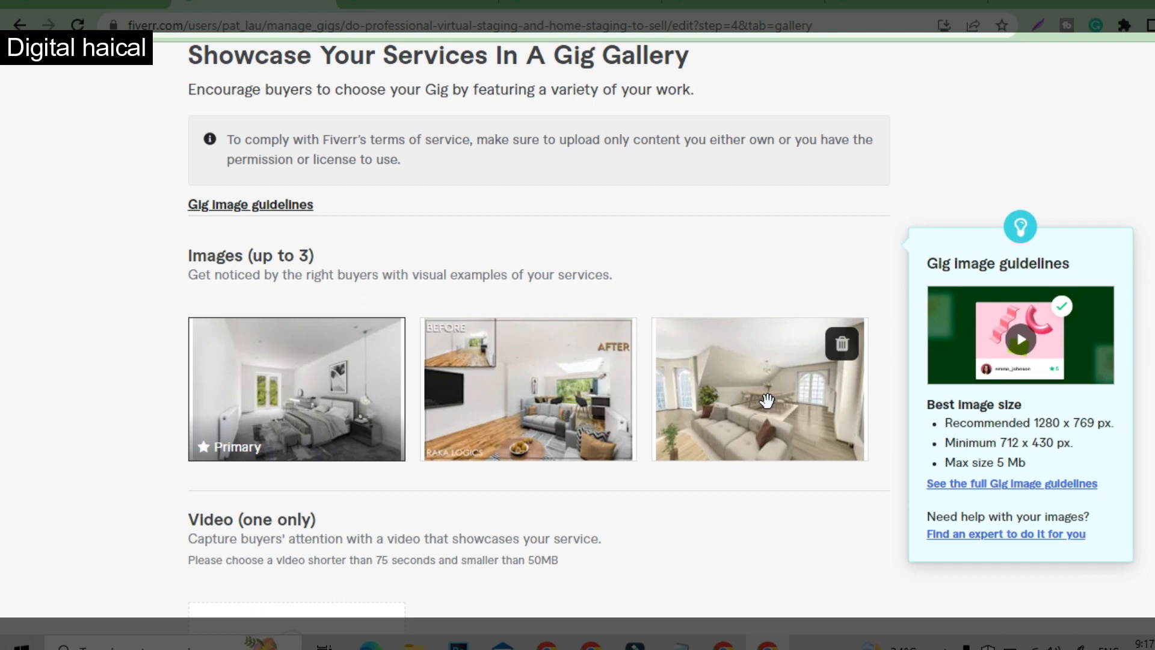
scroll(438, 322, up, 4)
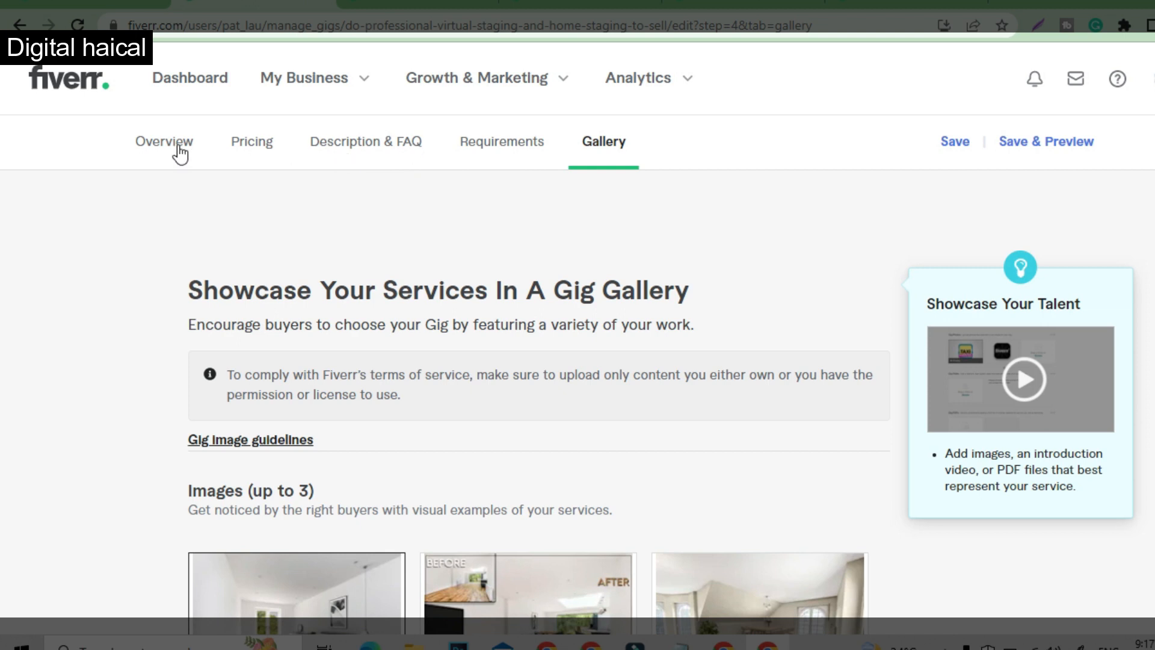
- Go back to the Description & FAQ section and review the list of frequently asked questions about virtual staging
click(372, 148)
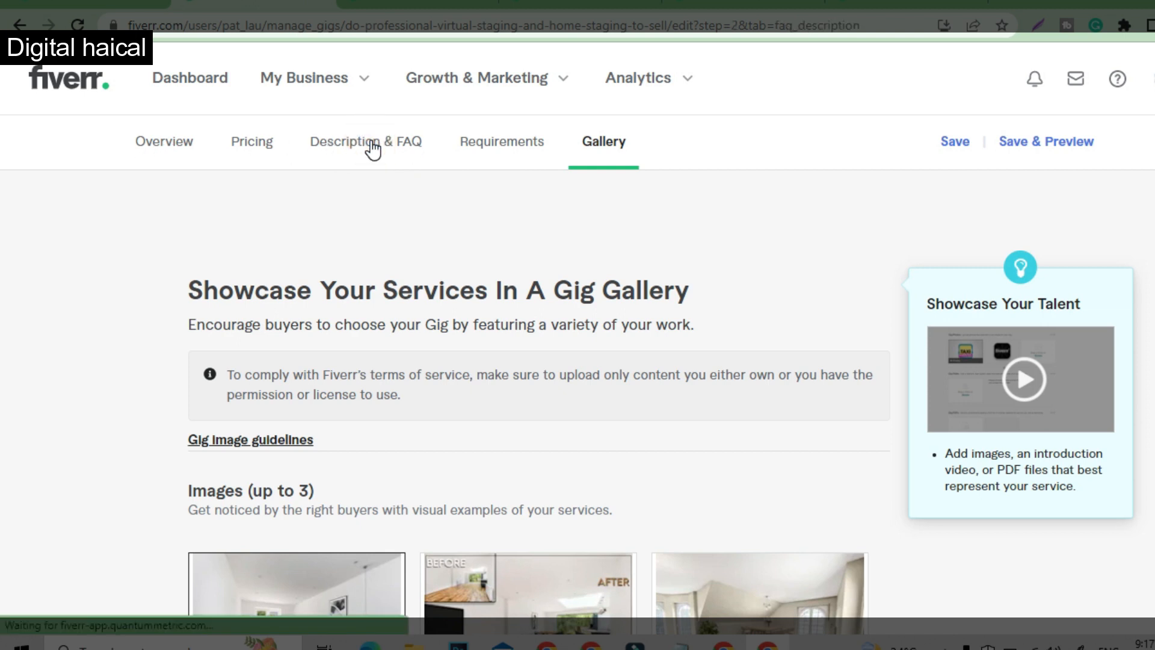
scroll(472, 336, down, 15)
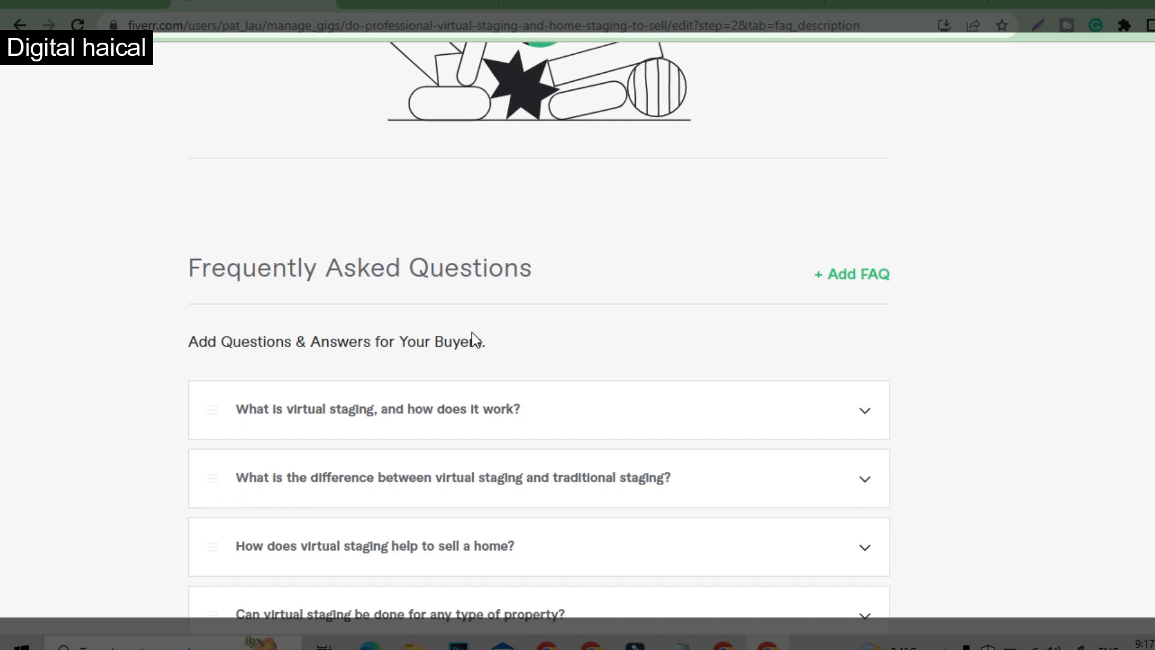
scroll(472, 333, down, 3)
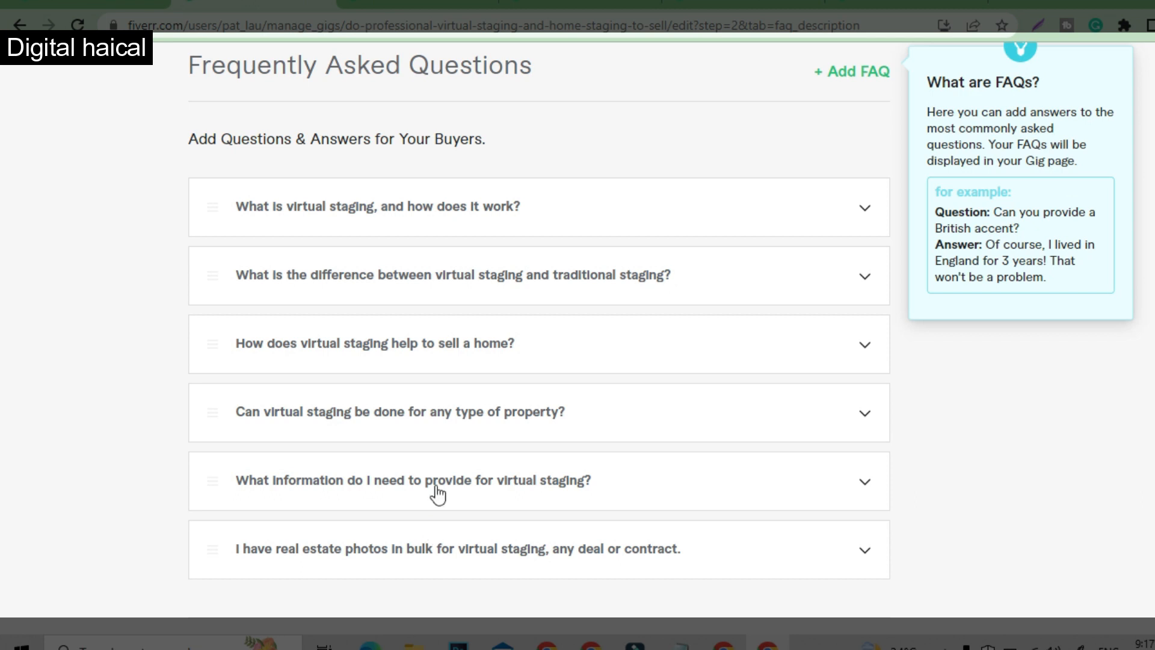
scroll(346, 199, up, 1)
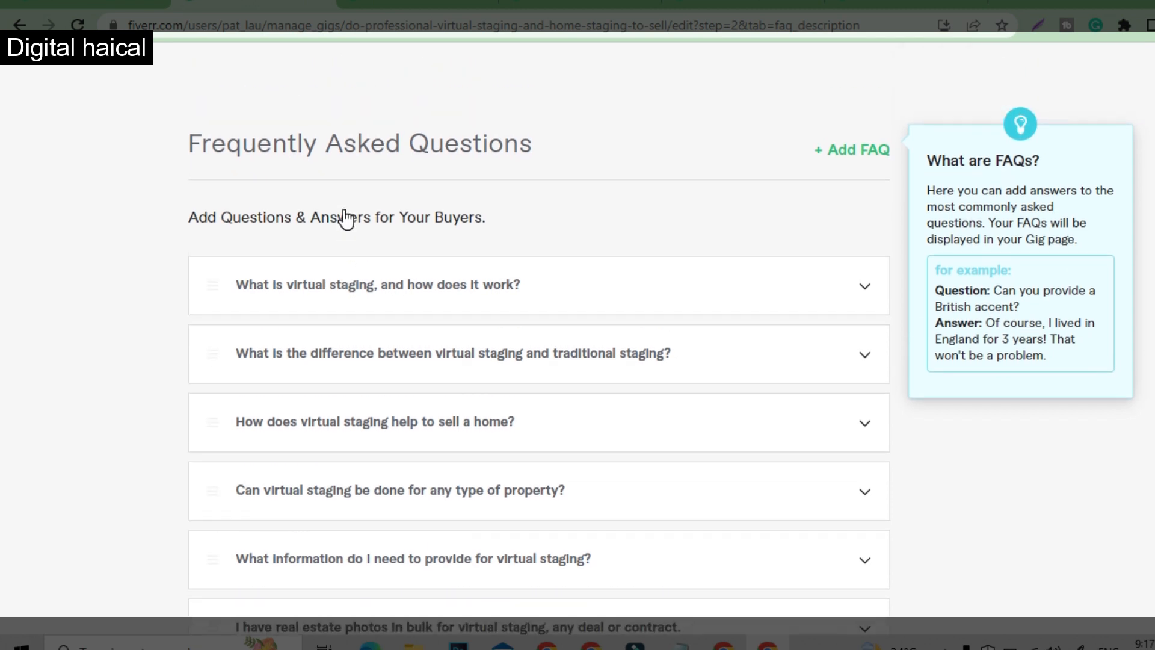
scroll(353, 406, down, 2)
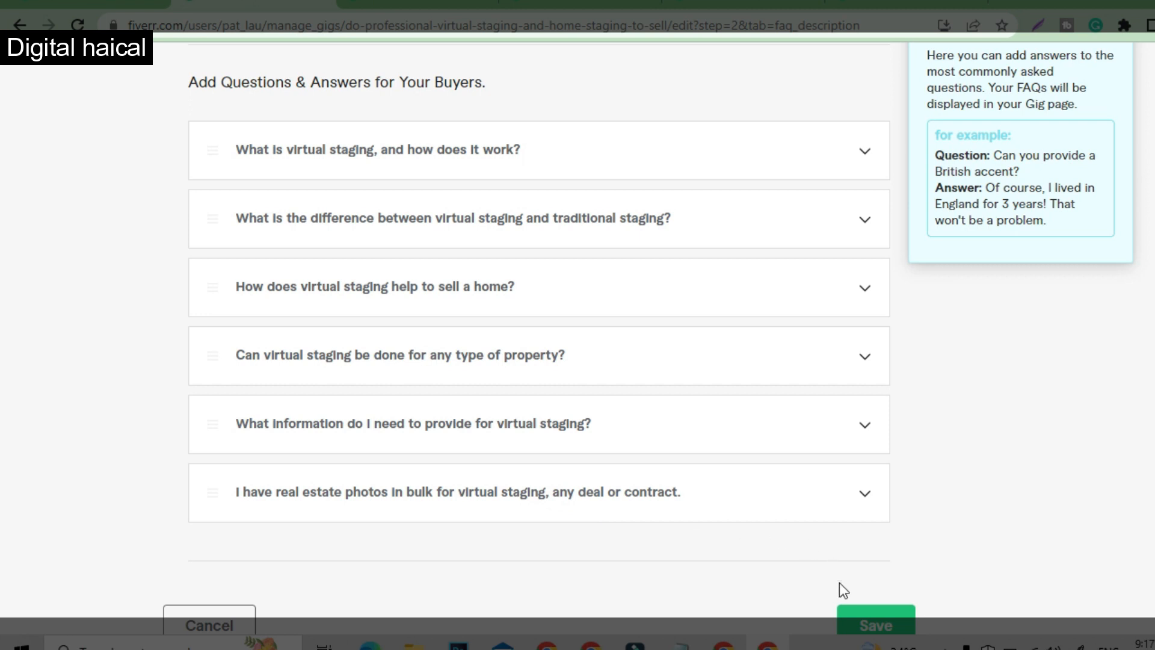
scroll(847, 478, up, 7)
scroll(846, 478, up, 10)
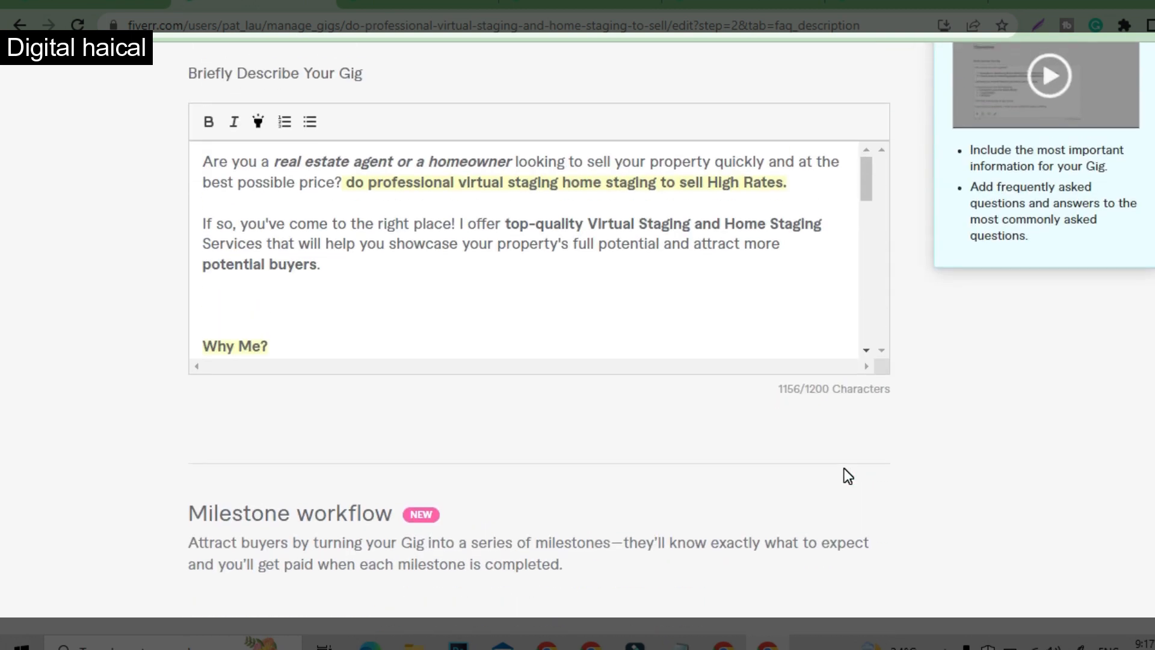
- Leave the gig editor for a page of the My Business area
scroll(848, 475, up, 5)
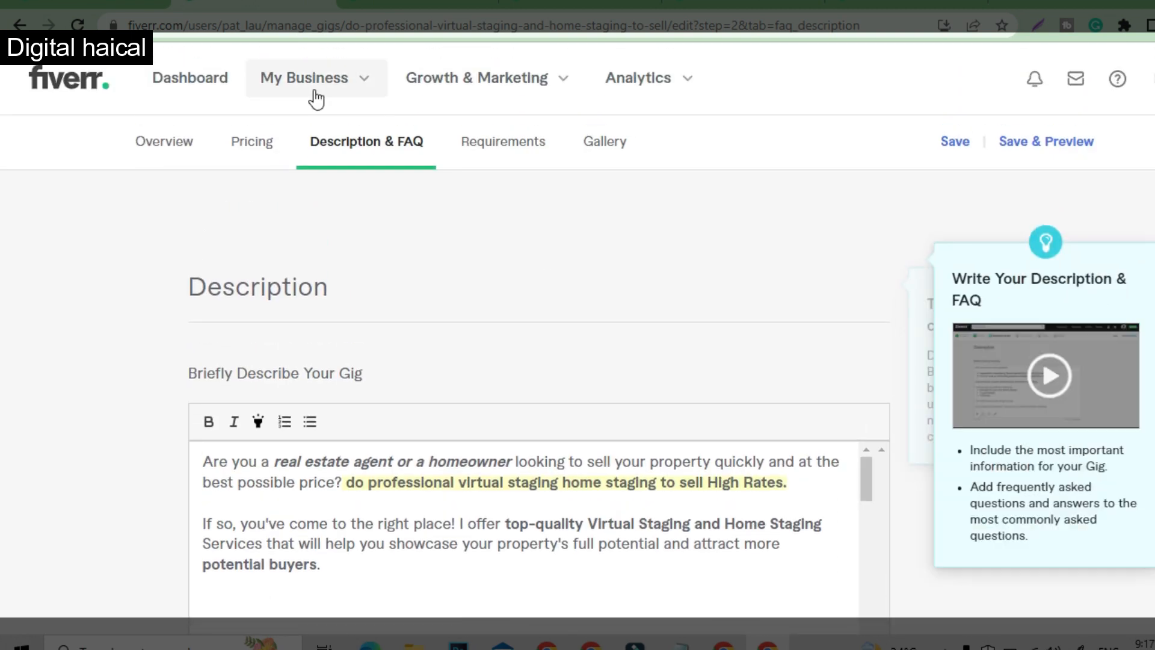
click(328, 82)
click(280, 181)
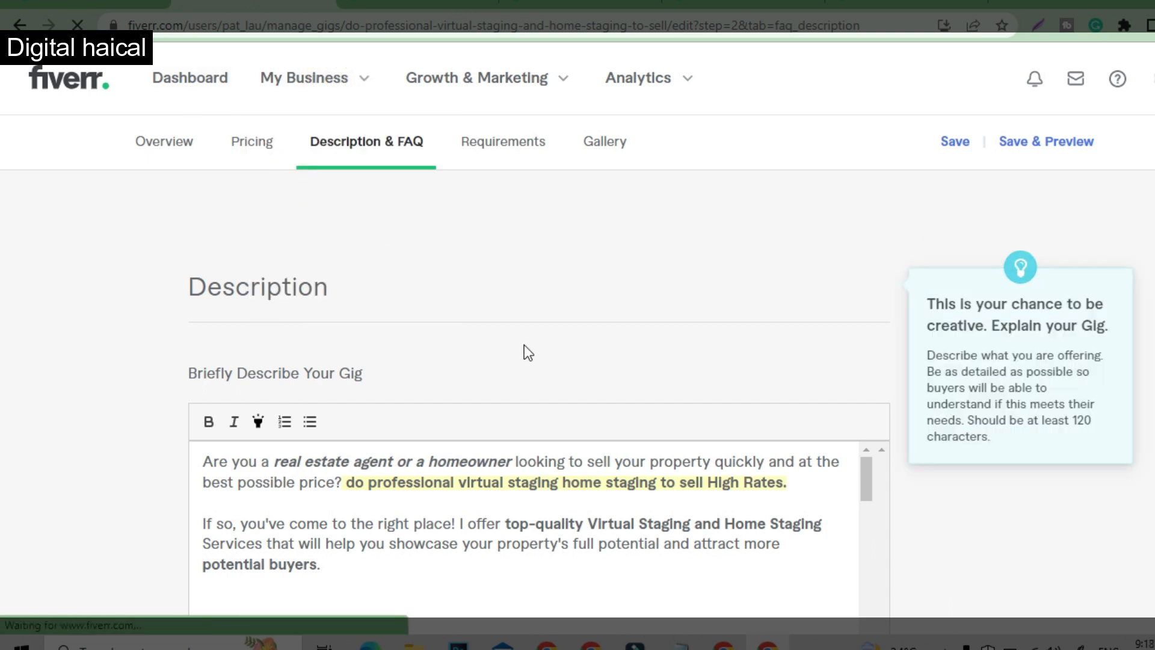